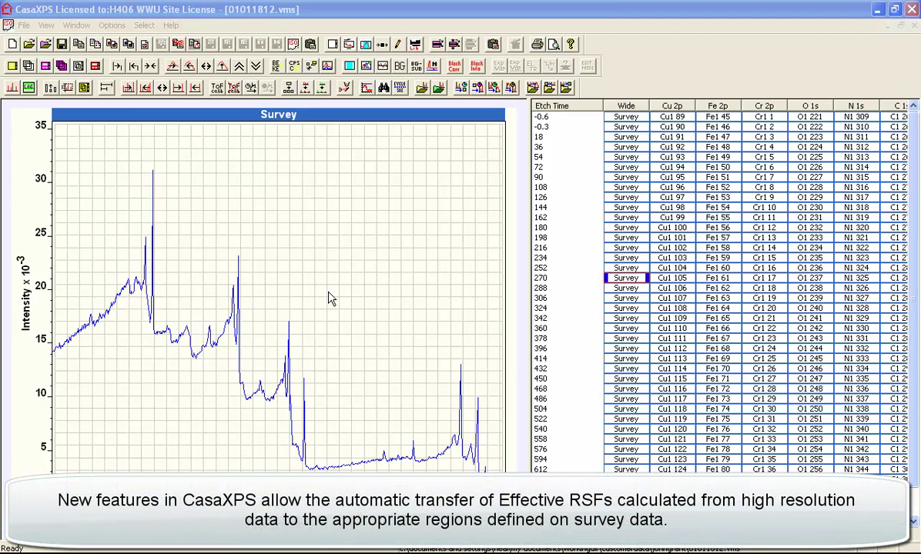
# Step: Look up the survey peak near 118 eV in the element library and mark the aluminium lines by choosing Al 2s
pyautogui.moveTo(432, 352); pyautogui.dragTo(480, 440)
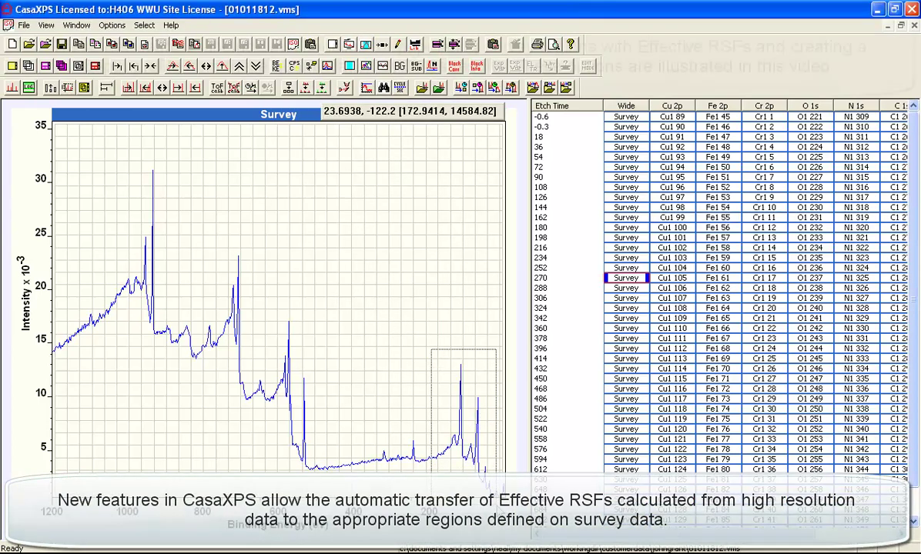
pyautogui.click(467, 410)
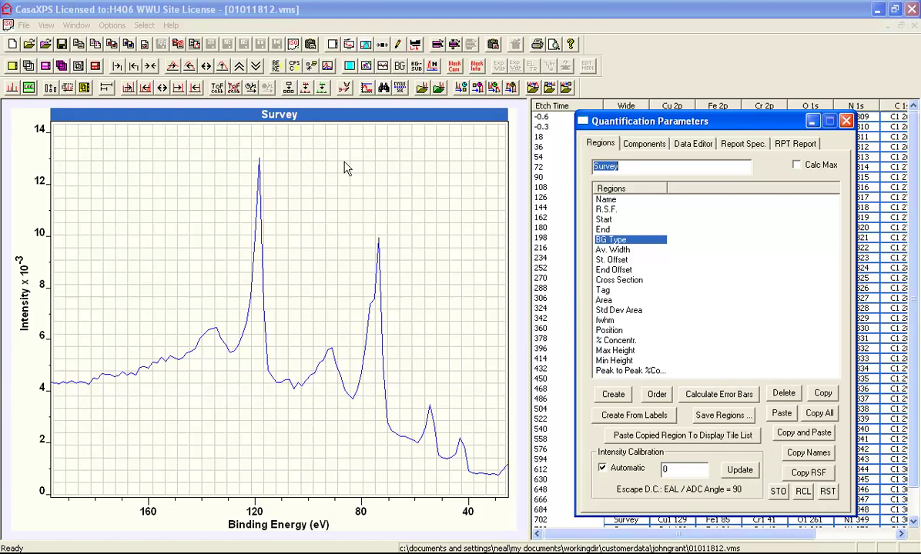
pyautogui.click(414, 45)
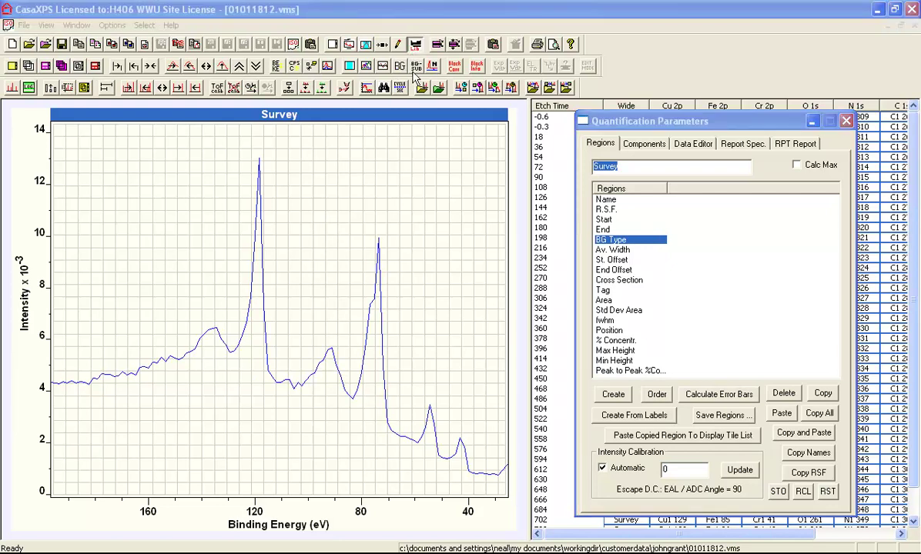
pyautogui.moveTo(608, 131); pyautogui.dragTo(695, 181)
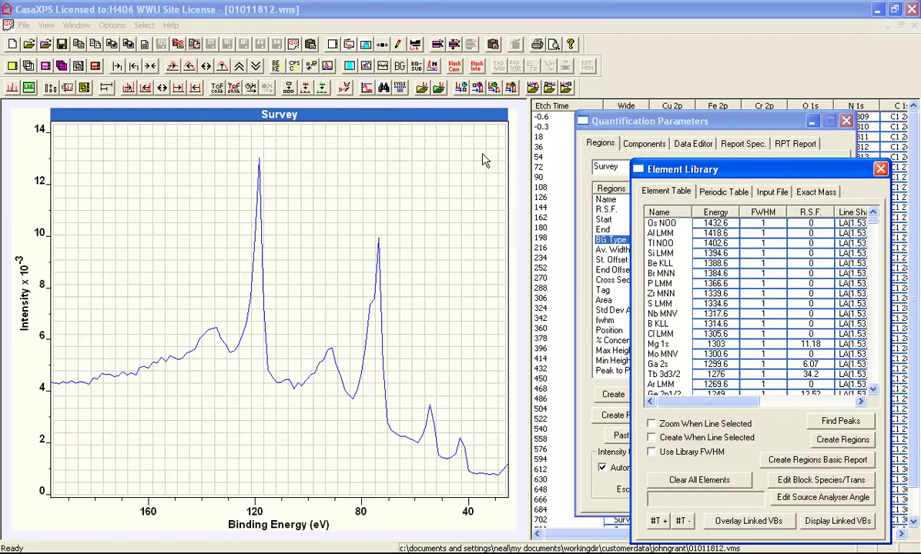
pyautogui.click(259, 261)
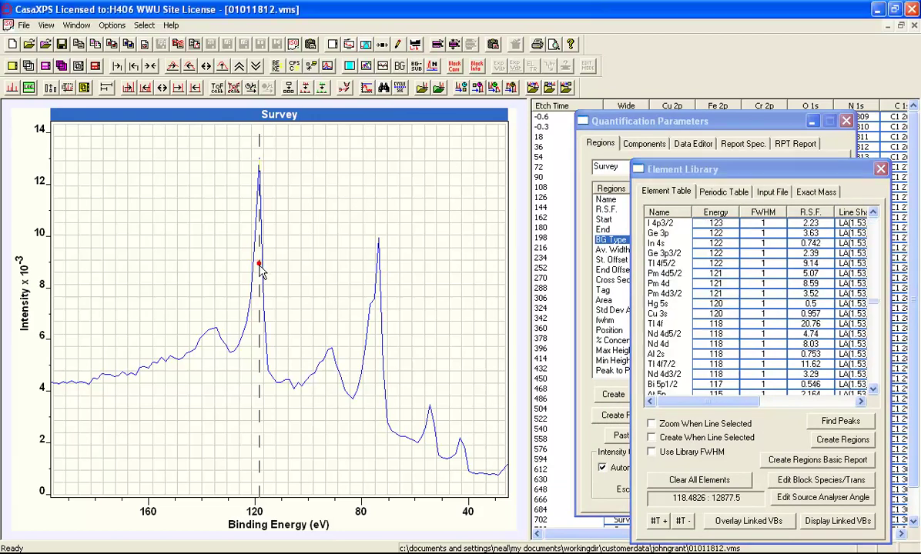
pyautogui.click(659, 356)
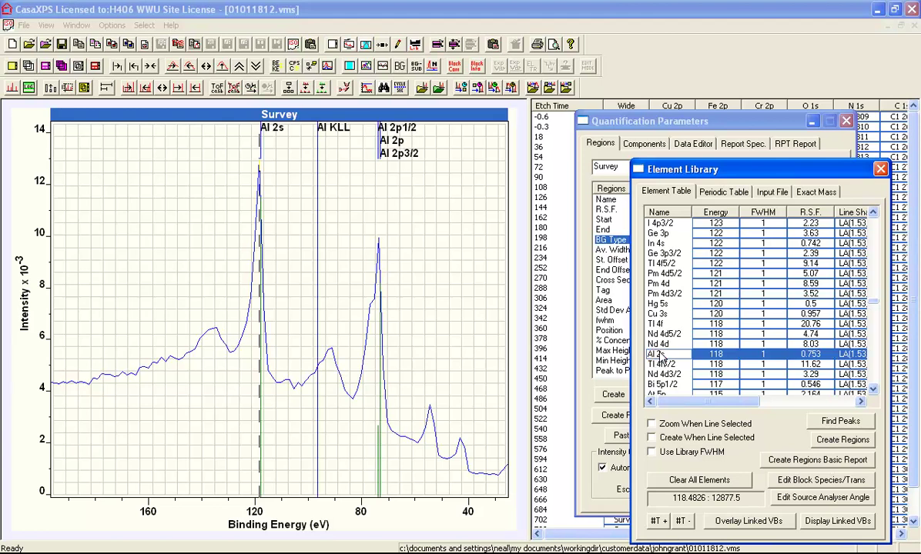
# Step: Create an Al 2s region on the survey peak, set its limits to about 129.5 and 110.6 eV, and check its R.S.F
pyautogui.click(609, 116)
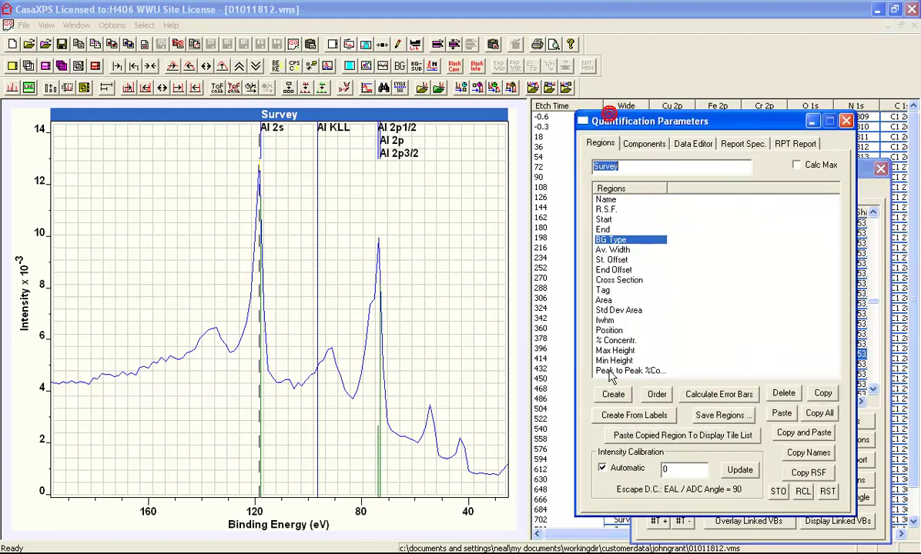
pyautogui.click(614, 394)
pyautogui.click(477, 345)
pyautogui.moveTo(419, 346); pyautogui.dragTo(280, 323)
pyautogui.moveTo(61, 337)
pyautogui.mouseDown()
pyautogui.moveTo(220, 322)
pyautogui.moveTo(231, 332)
pyautogui.mouseUp()
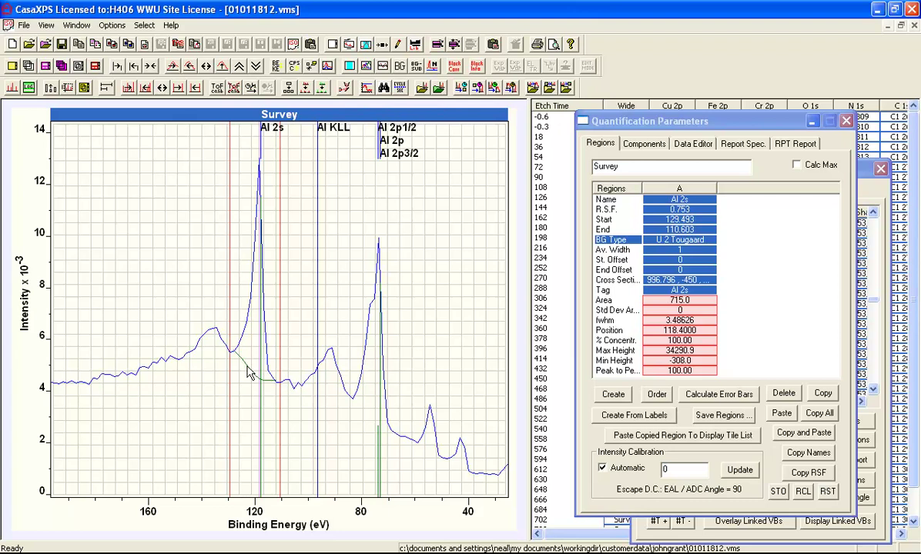
pyautogui.click(680, 208)
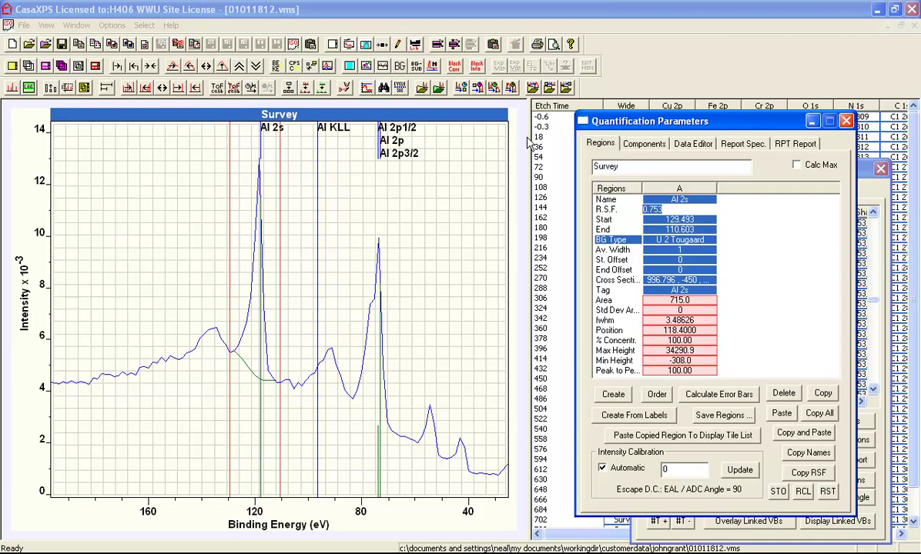
# Step: Add the Cu and Cr line markers from the periodic table to the survey spectrum to check for overlaps with aluminium
pyautogui.click(878, 188)
pyautogui.click(731, 193)
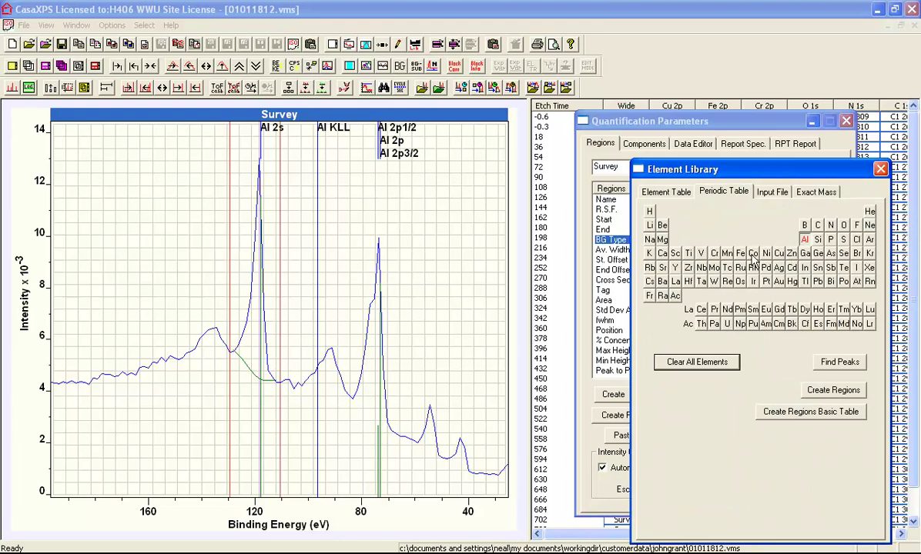
pyautogui.click(779, 254)
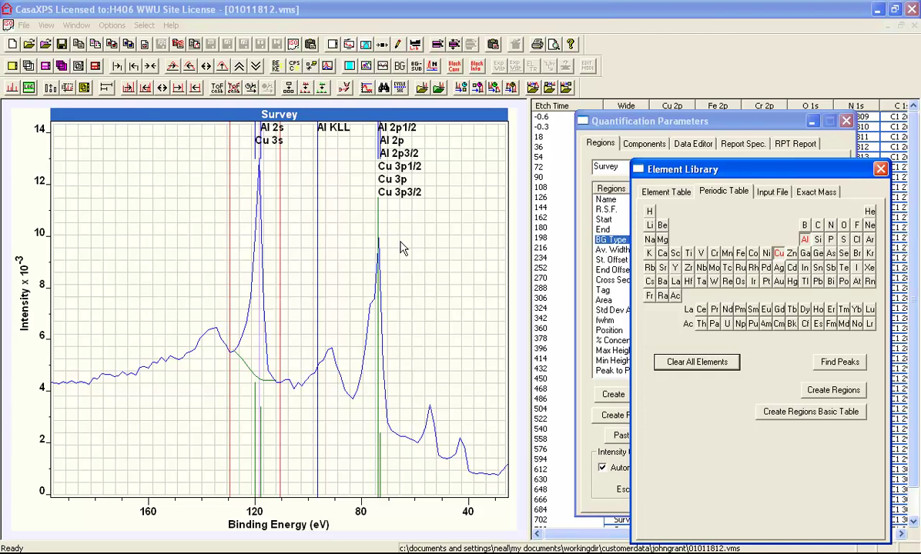
pyautogui.click(714, 253)
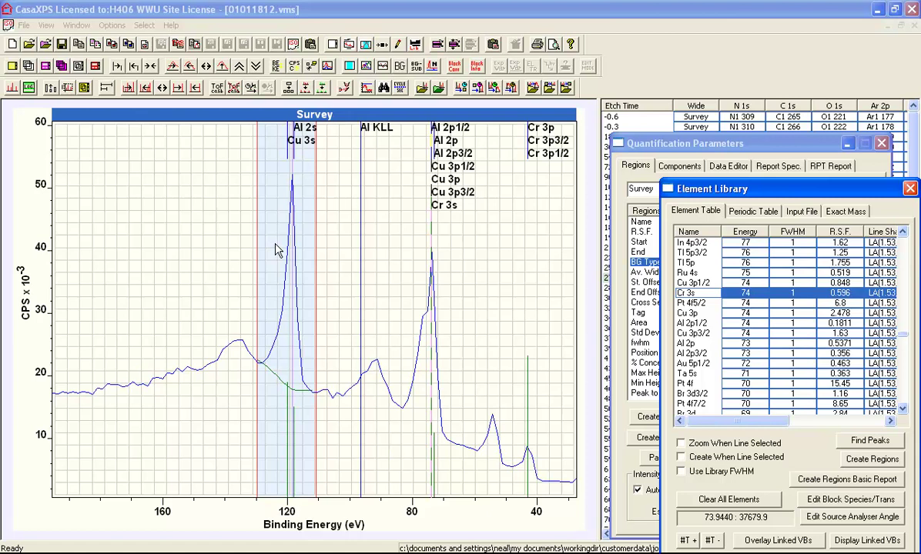
# Step: Close the element library and quantification parameters, and display the high-resolution Al 2s spectrum Al2 149 for etch time 270
pyautogui.click(910, 189)
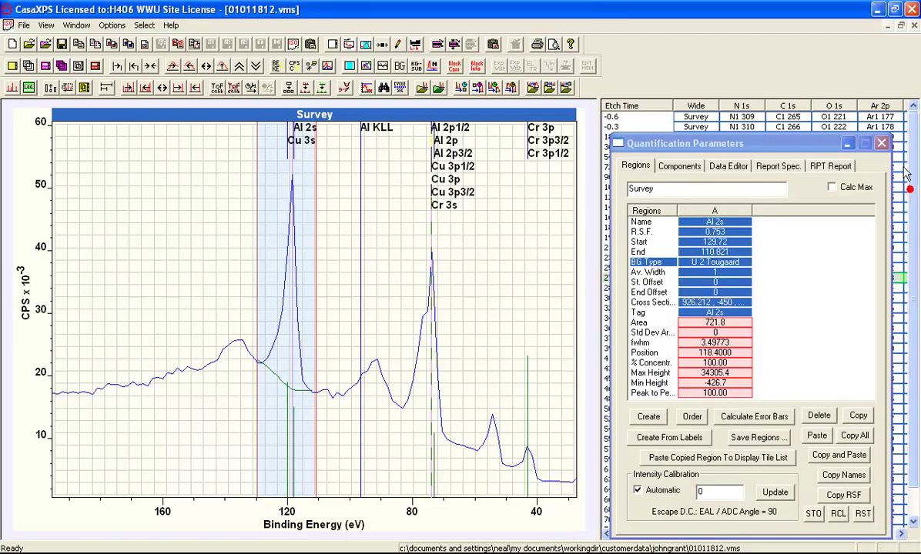
pyautogui.click(882, 143)
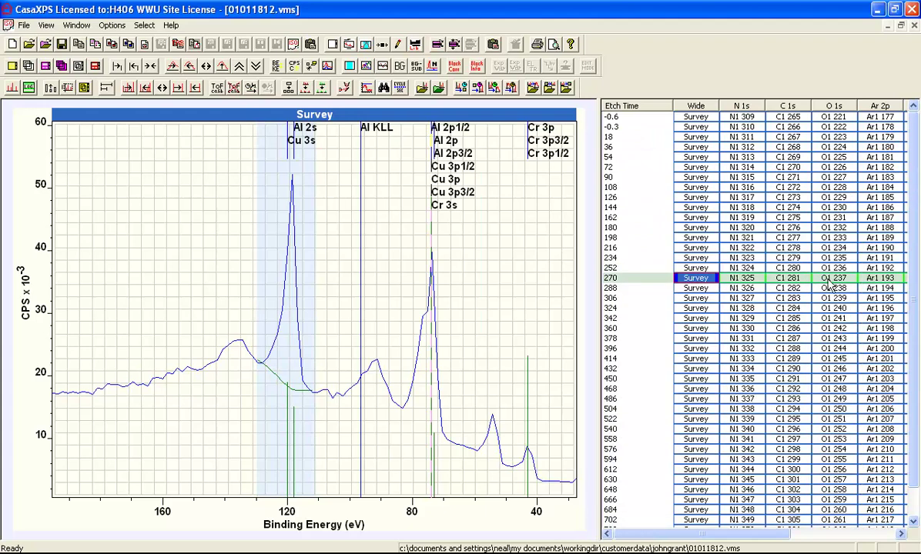
pyautogui.moveTo(743, 533); pyautogui.dragTo(815, 530)
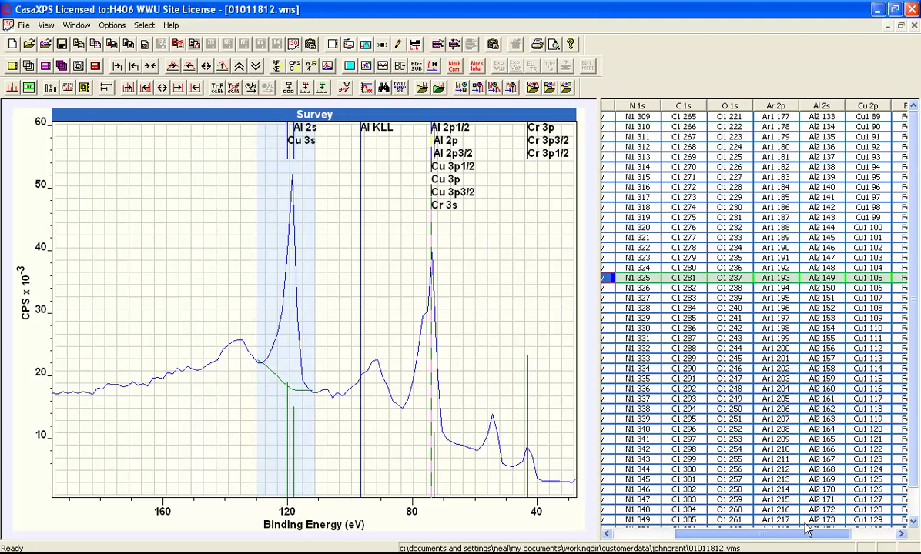
pyautogui.click(817, 279)
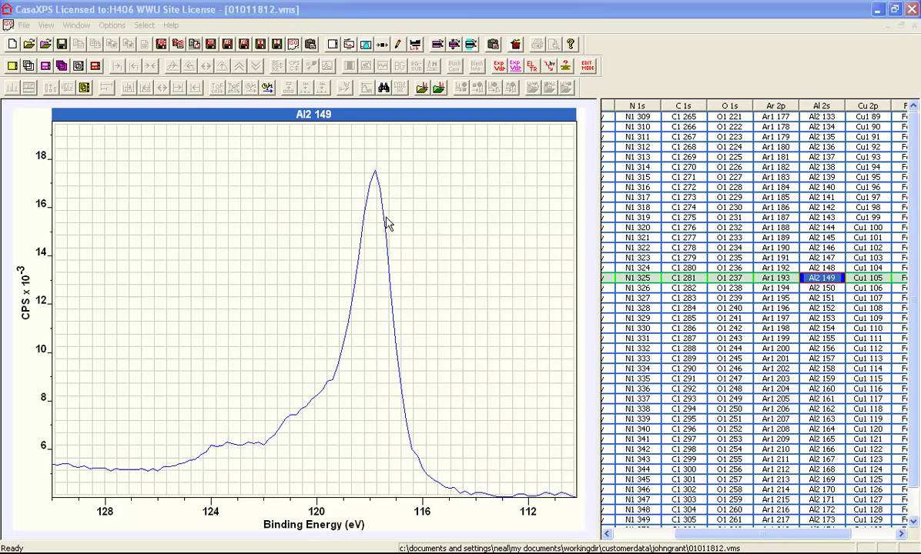
# Step: Open the lineshape library file Al2sCu3s-CuAlOxAlMetal-PkMdl.vms from the element library
pyautogui.click(415, 43)
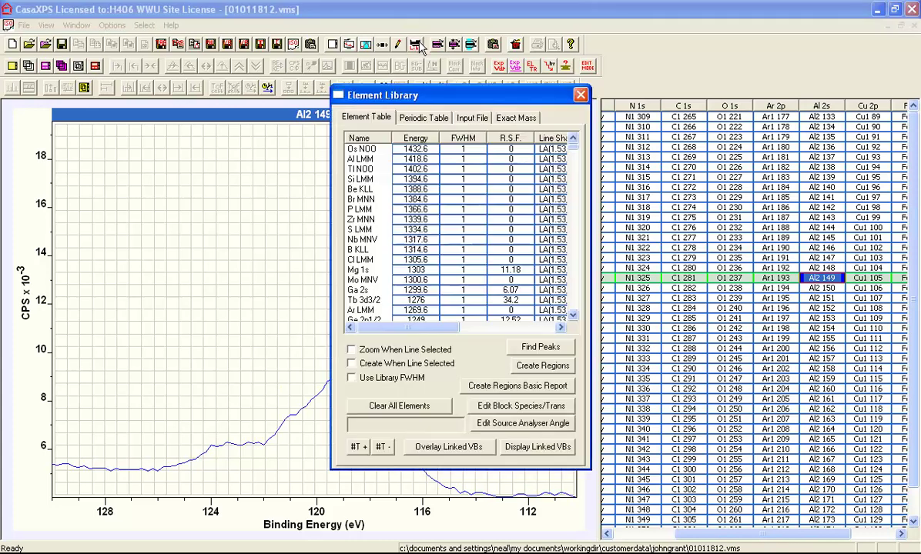
pyautogui.moveTo(421, 92); pyautogui.dragTo(692, 119)
pyautogui.click(763, 151)
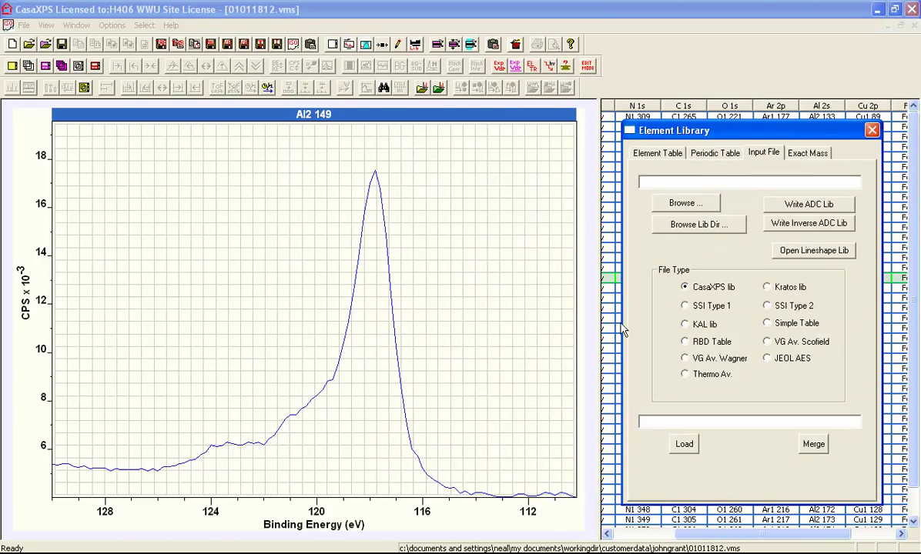
pyautogui.click(807, 251)
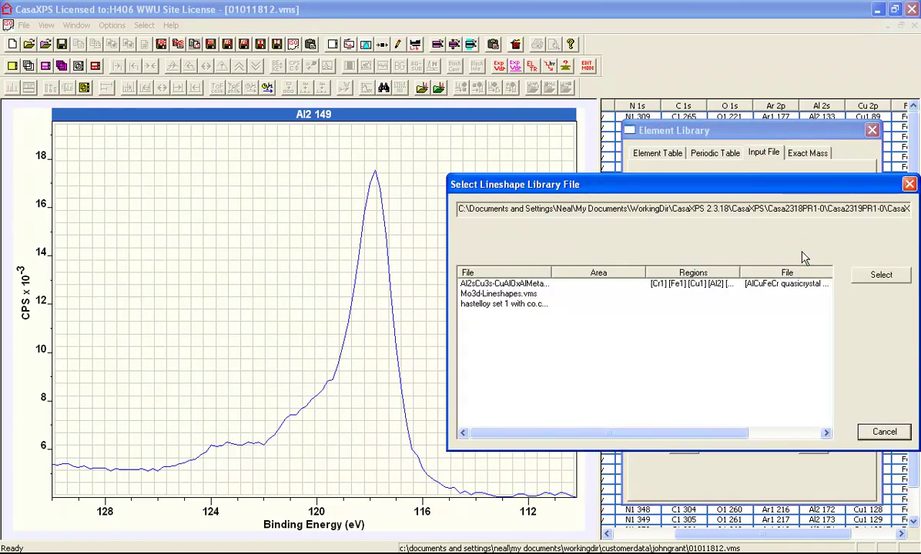
pyautogui.click(482, 285)
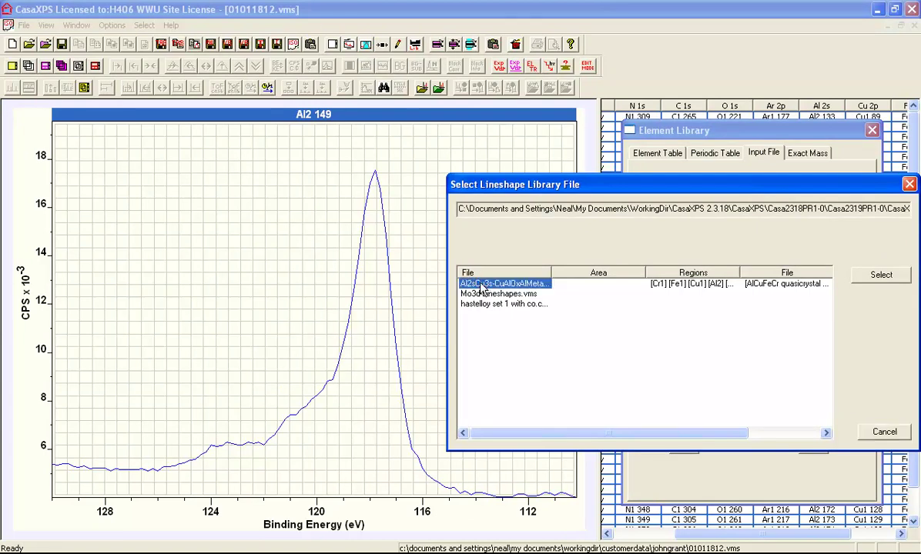
pyautogui.click(880, 275)
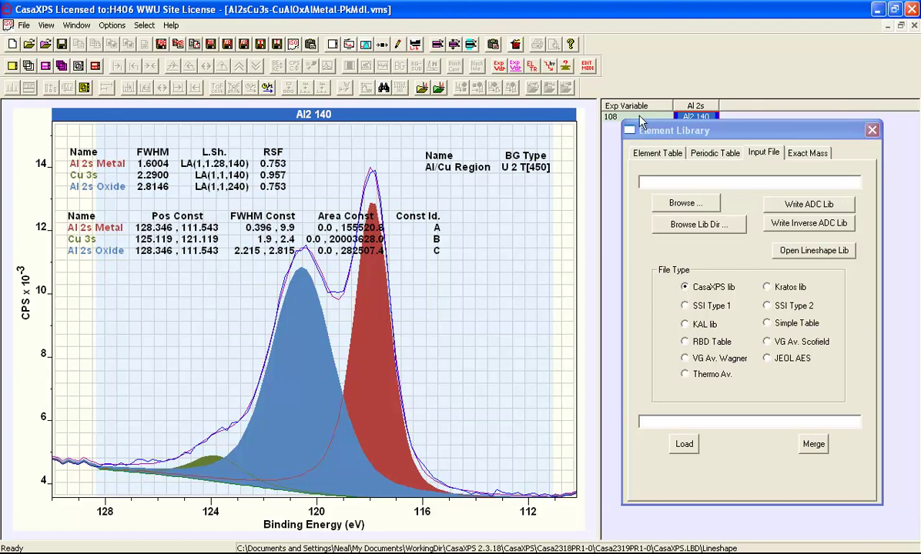
# Step: Return to 01011812.vms and select the Al2 149 block as the target for the peak model
pyautogui.click(87, 26)
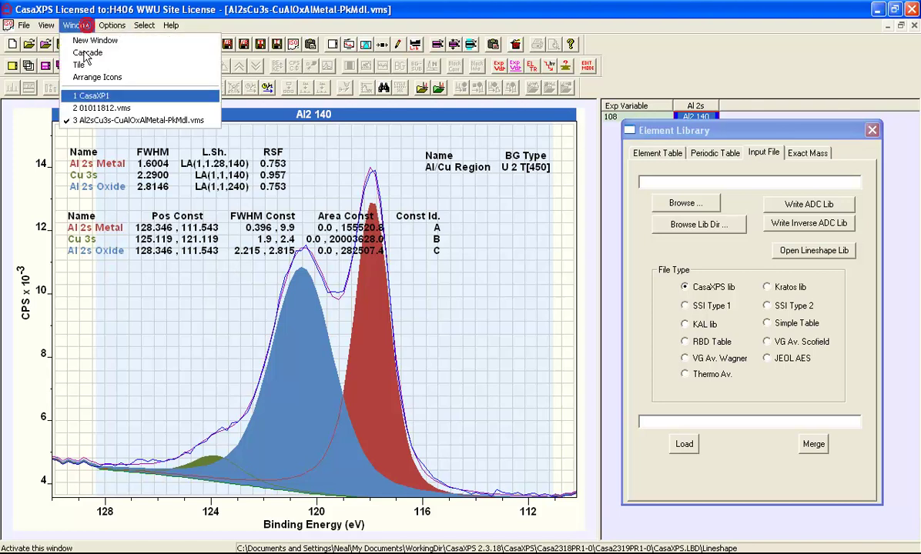
pyautogui.click(99, 108)
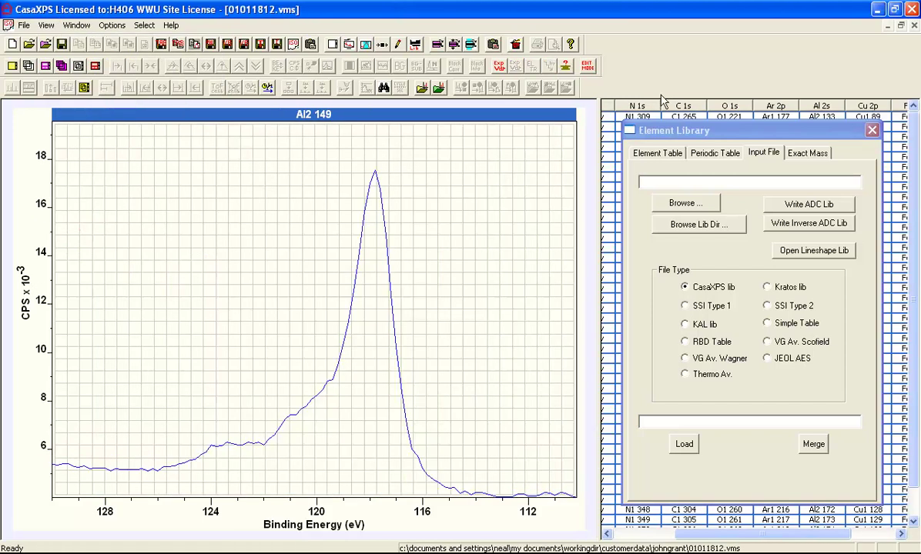
pyautogui.click(873, 132)
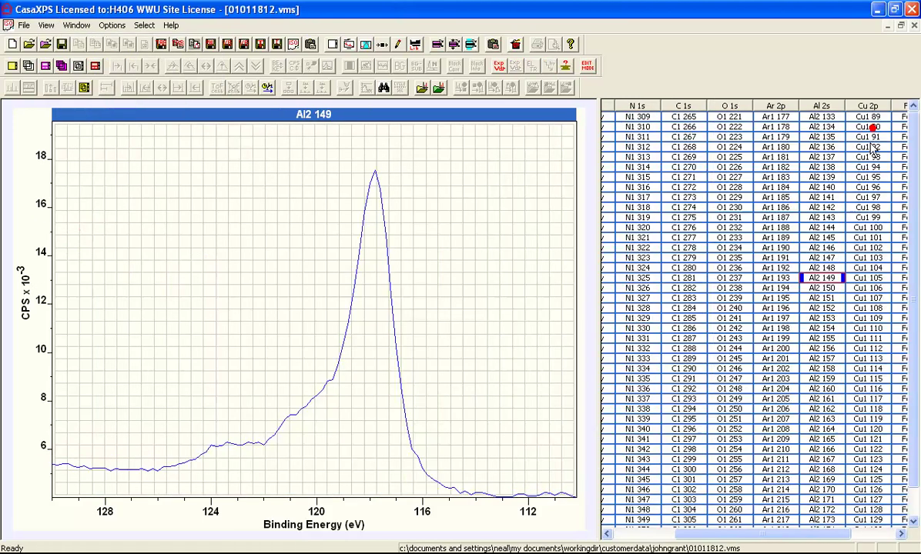
pyautogui.click(822, 278)
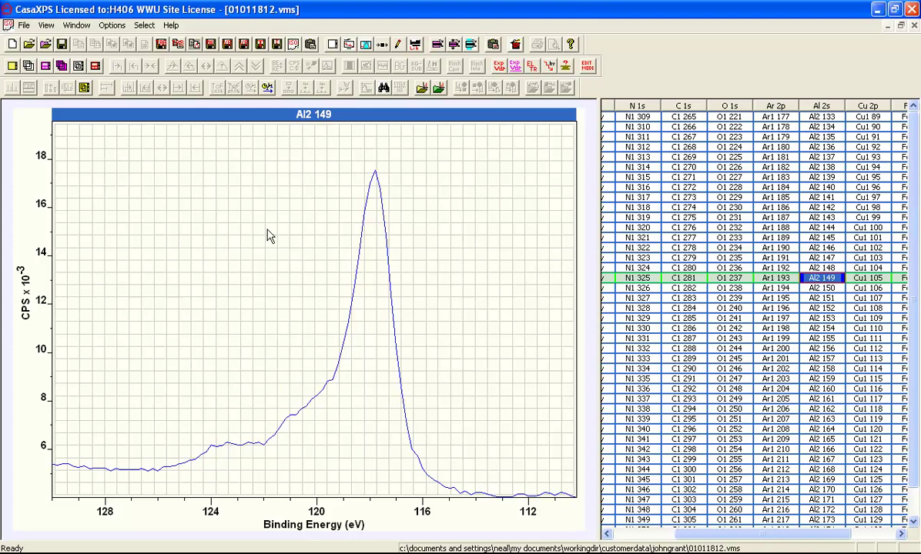
# Step: Propagate the regions and components with Auto Fit Comps from the Al2 140 peak model to Al2 149, and return to 01011812.vms
pyautogui.click(77, 26)
pyautogui.click(96, 123)
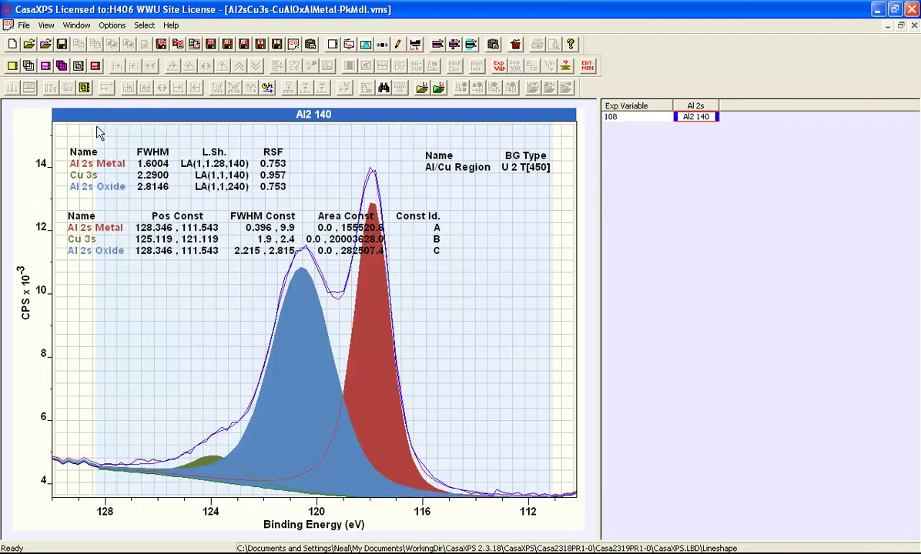
pyautogui.hotkey('ctrl', 'v')
pyautogui.click(313, 154)
pyautogui.click(312, 173)
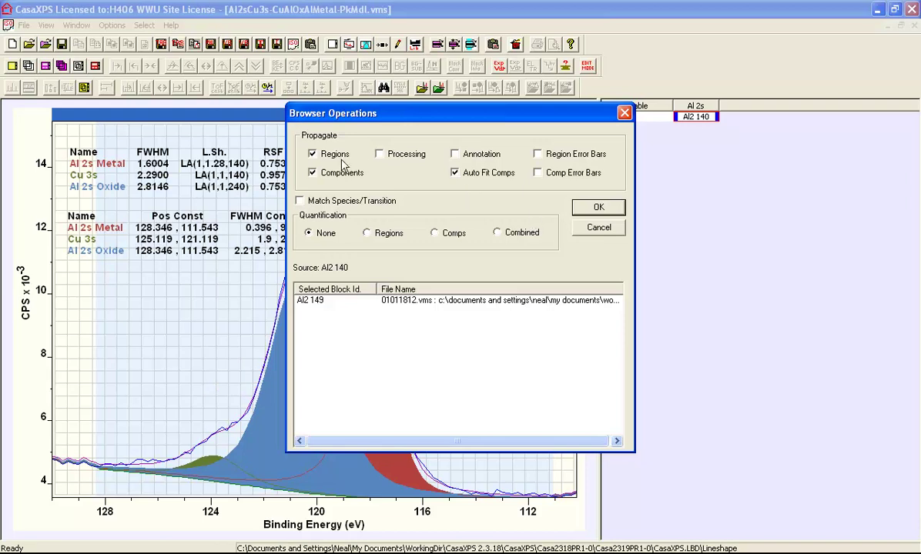
pyautogui.click(599, 210)
pyautogui.click(77, 25)
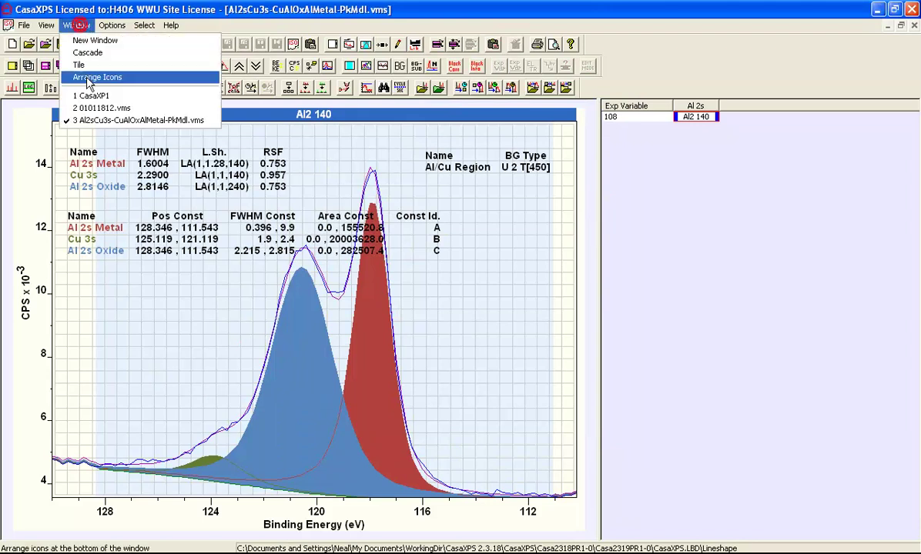
pyautogui.click(90, 109)
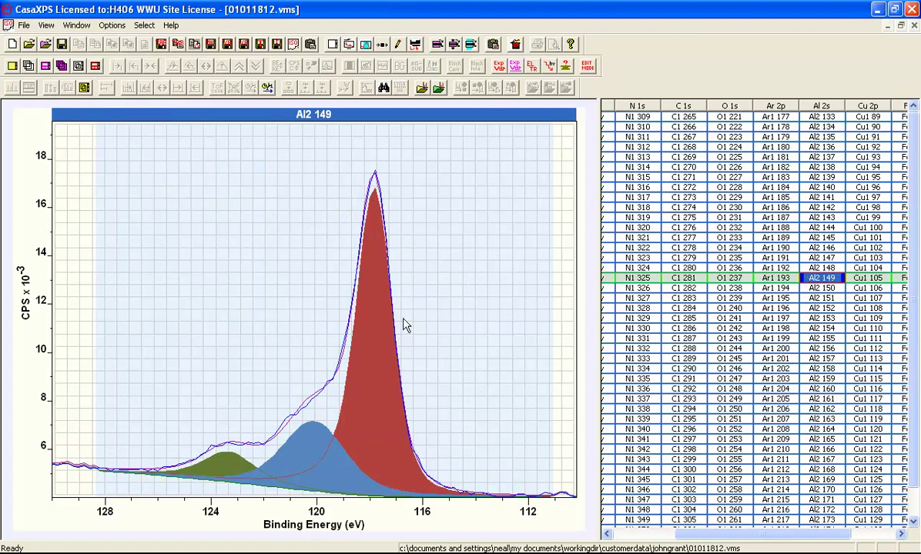
# Step: Examine the R.S.F. values of the Al 2s Metal, Al 2s Oxide and Cu 3s components and the effective RSF of Al2 149
pyautogui.click(365, 44)
pyautogui.moveTo(374, 92); pyautogui.dragTo(663, 129)
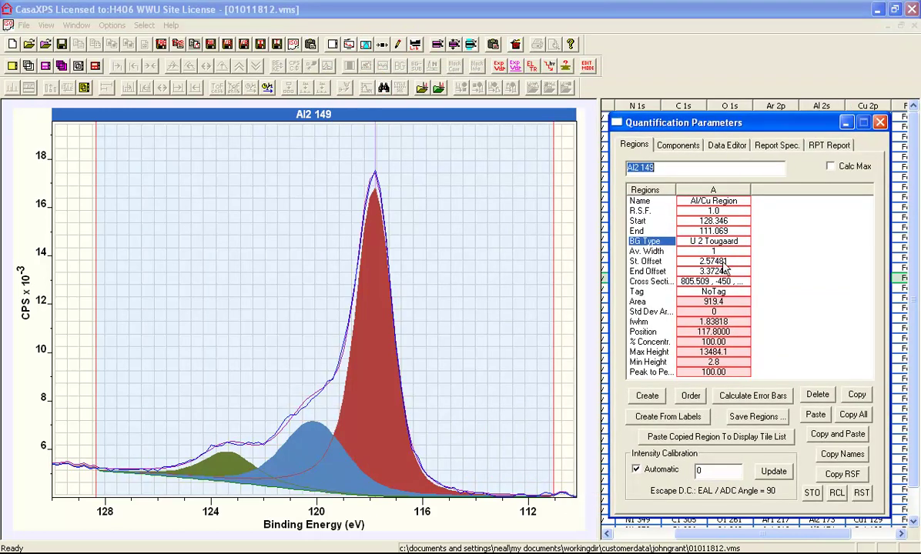
pyautogui.click(679, 146)
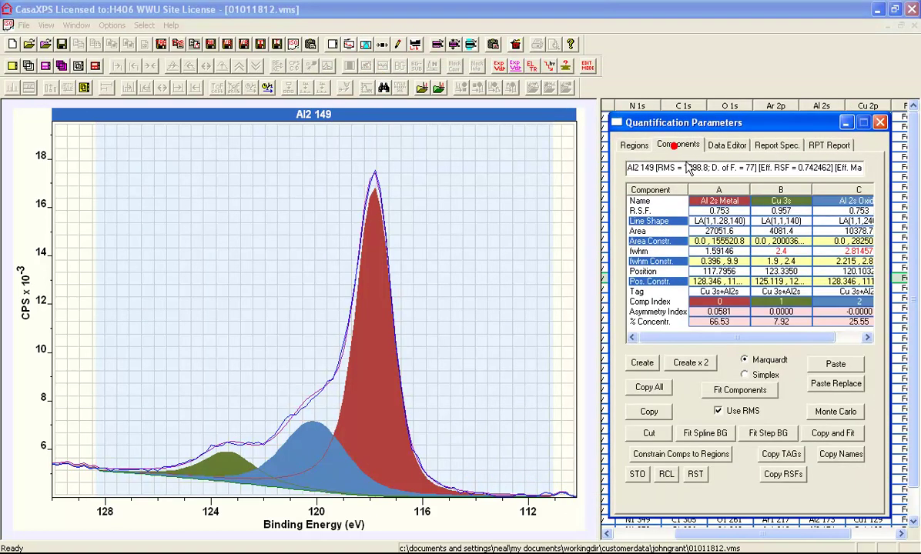
pyautogui.click(734, 221)
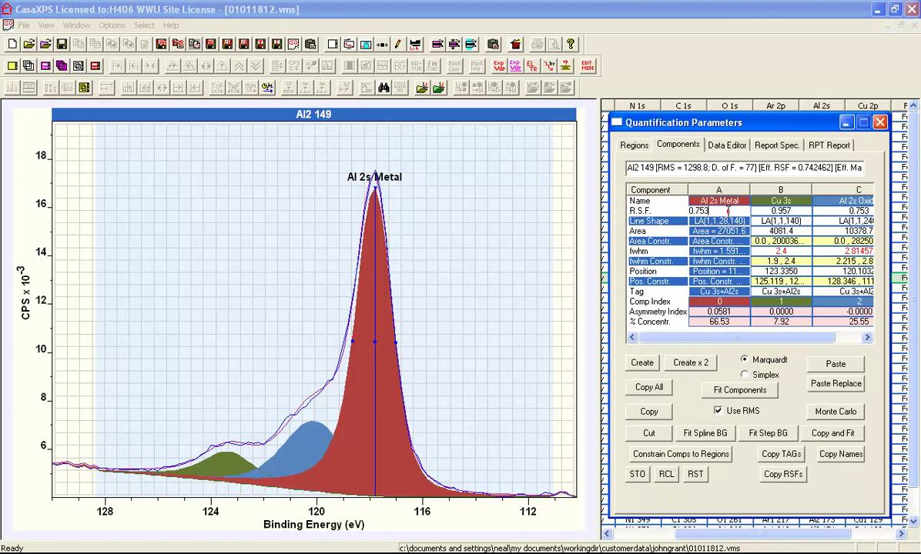
pyautogui.click(851, 212)
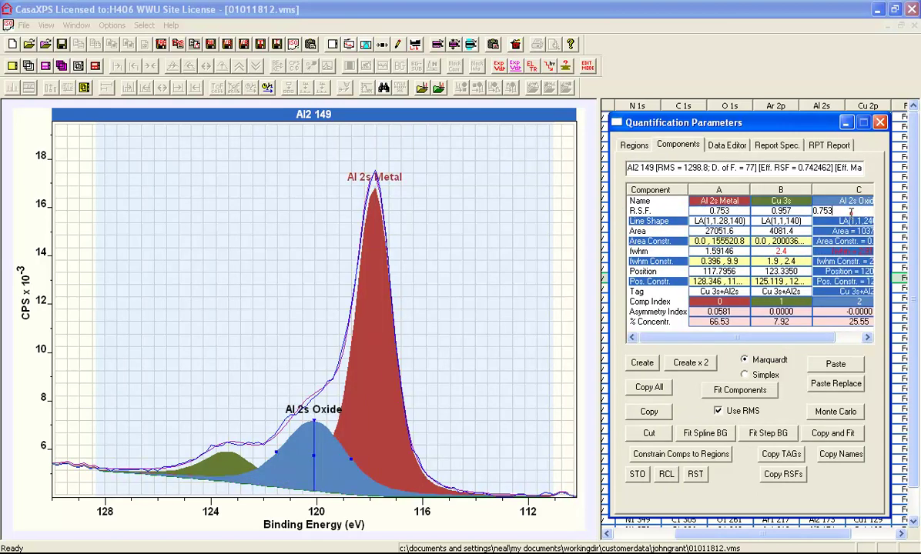
pyautogui.doubleClick(853, 211)
pyautogui.click(789, 210)
pyautogui.doubleClick(789, 210)
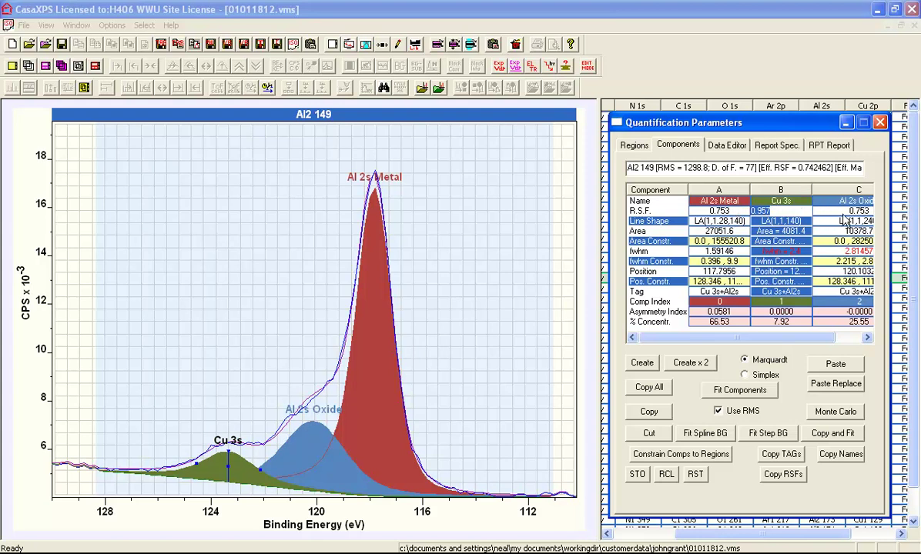
pyautogui.moveTo(760, 169); pyautogui.dragTo(830, 167)
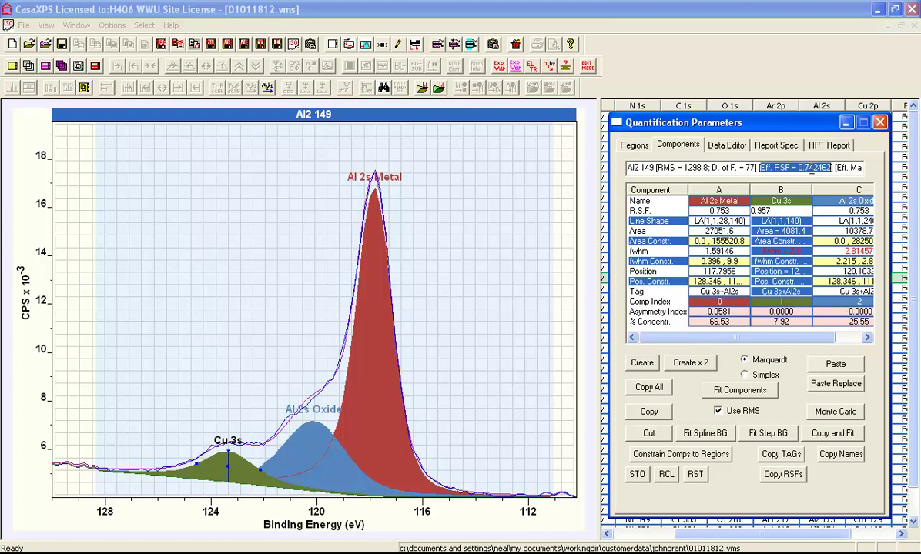
# Step: Highlight the Eff. RSF value of the Al2 149 components and open a second window for 01011812.vms
pyautogui.click(378, 326)
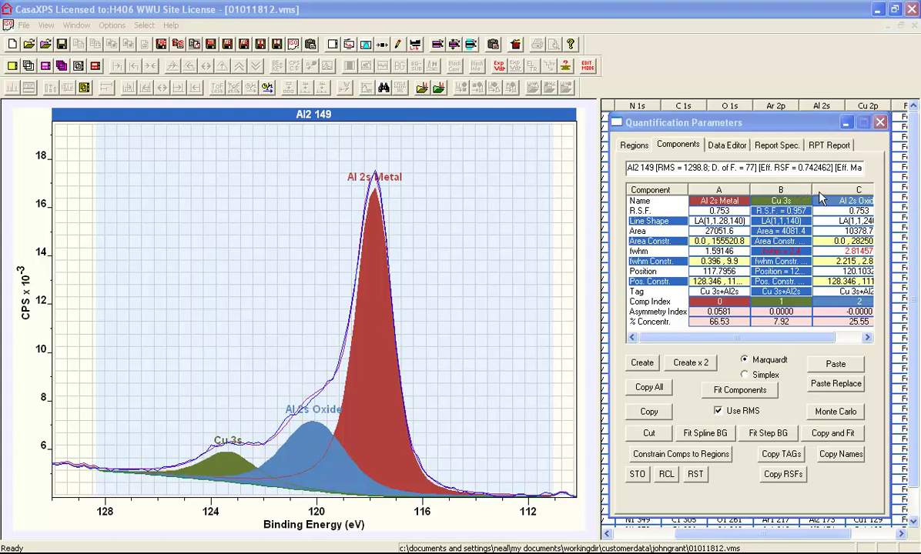
pyautogui.moveTo(798, 168); pyautogui.dragTo(829, 168)
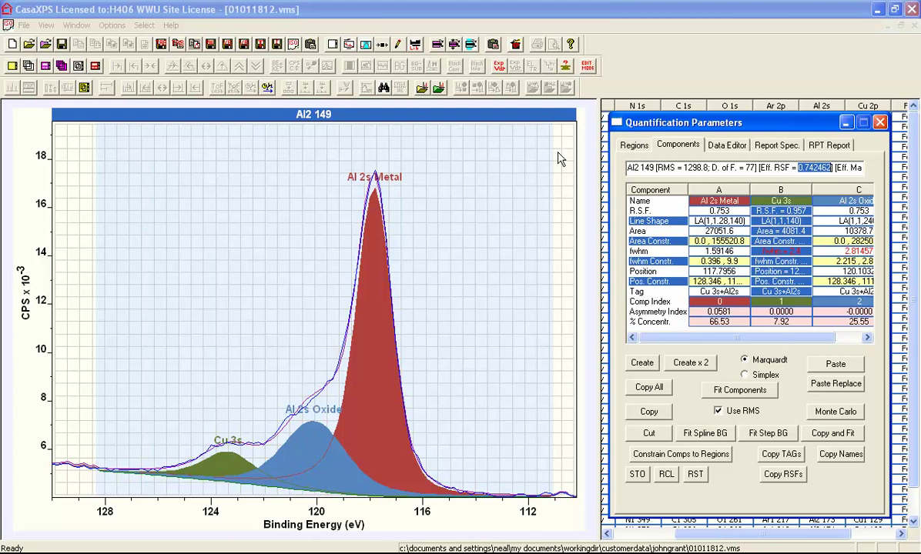
pyautogui.click(76, 25)
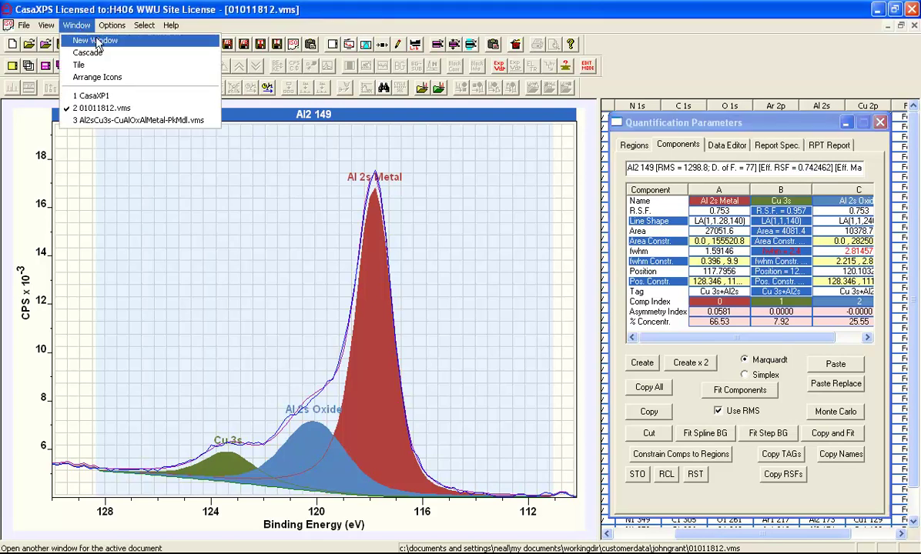
pyautogui.click(95, 41)
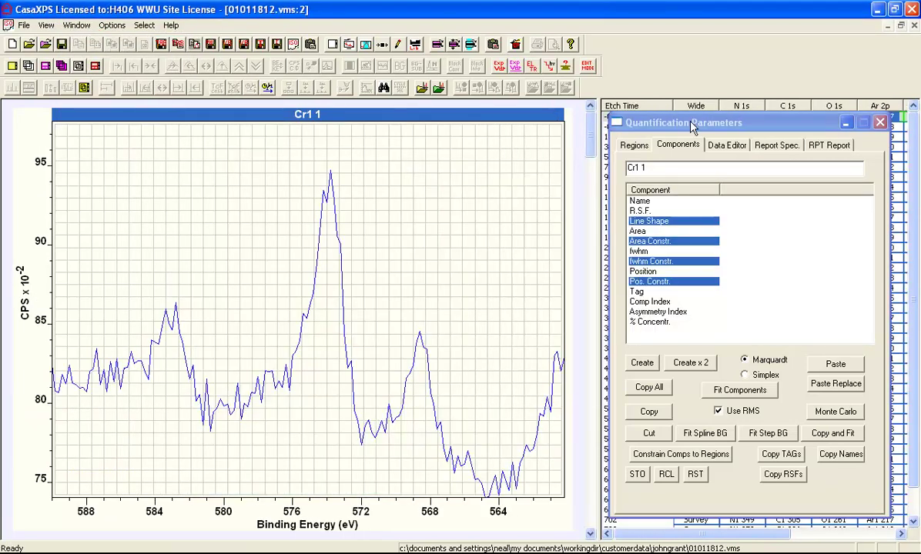
pyautogui.moveTo(692, 127); pyautogui.dragTo(374, 133)
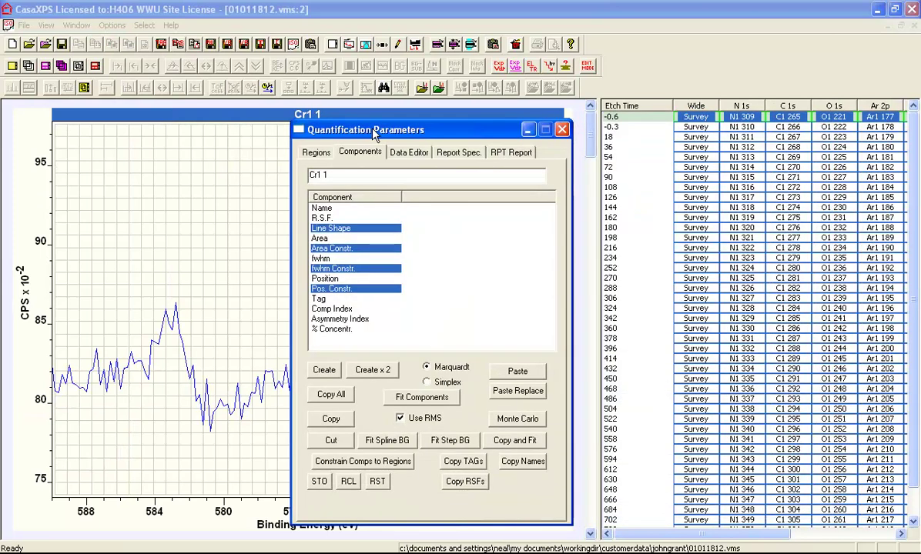
# Step: Select the Survey and Al2 149 blocks of the etch time 270 row and show the survey's region parameters
pyautogui.click(687, 279)
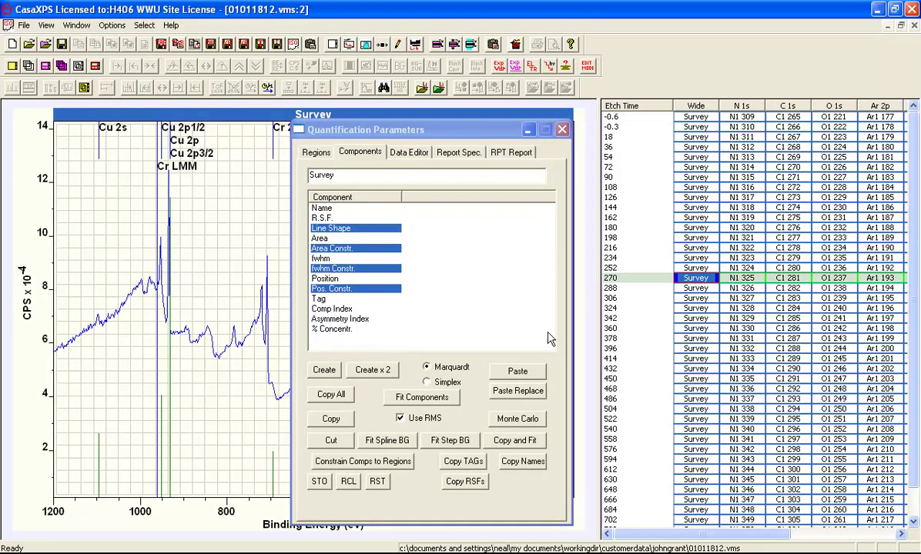
pyautogui.moveTo(677, 534); pyautogui.dragTo(712, 535)
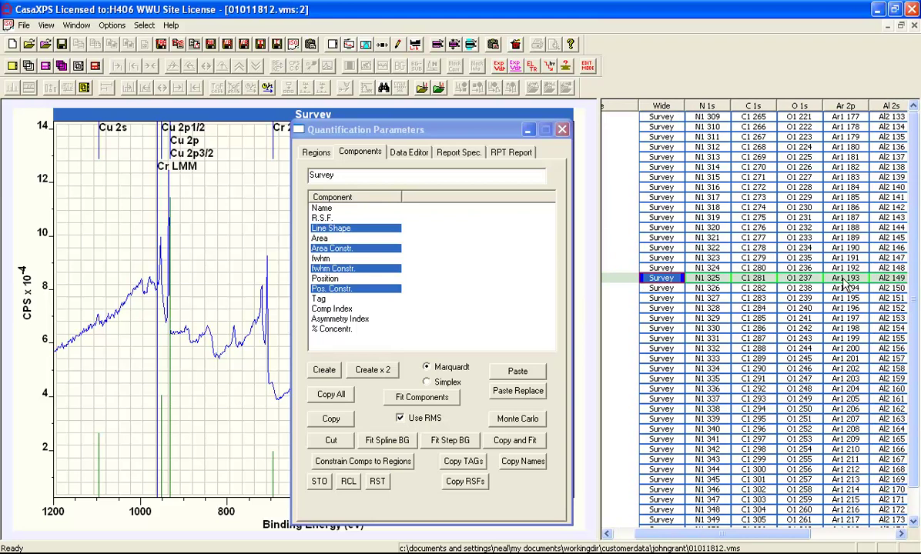
pyautogui.keyDown('ctrl'); pyautogui.click(890, 278); pyautogui.keyUp('ctrl')
pyautogui.click(458, 152)
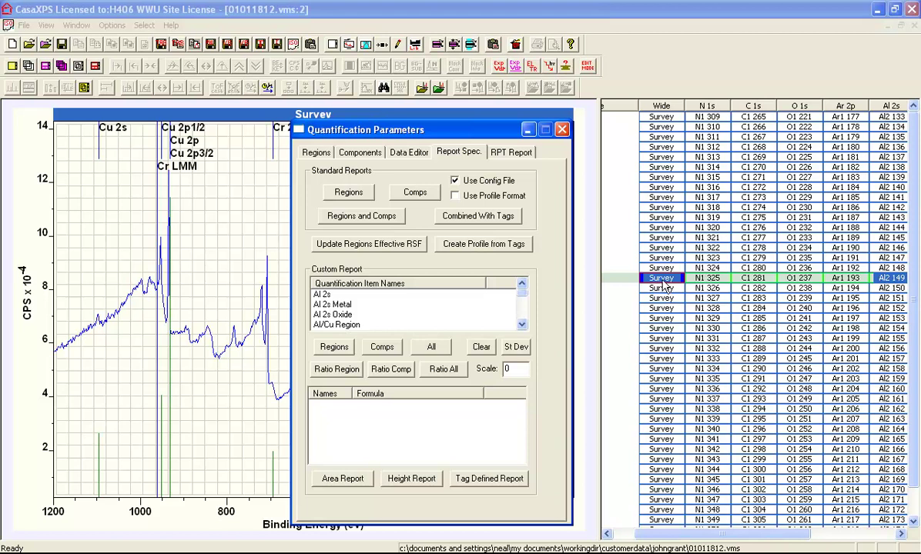
pyautogui.click(312, 151)
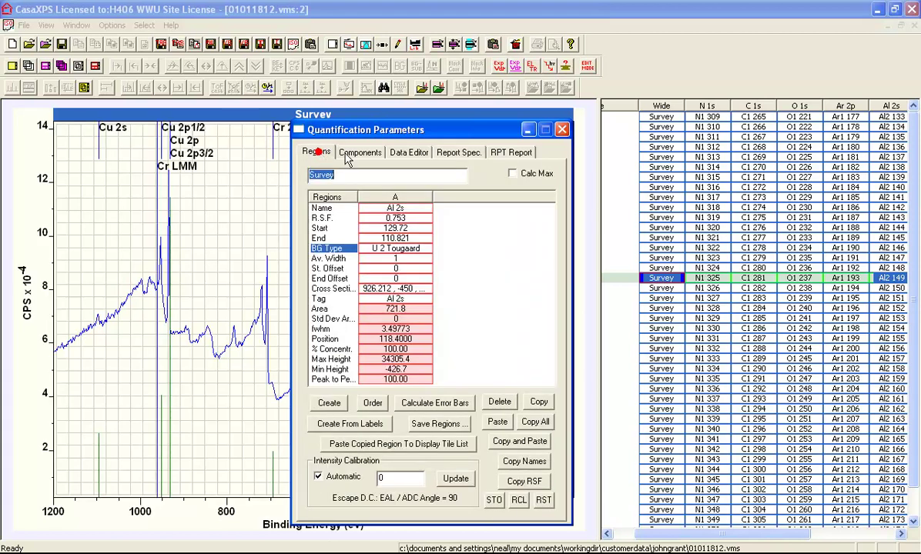
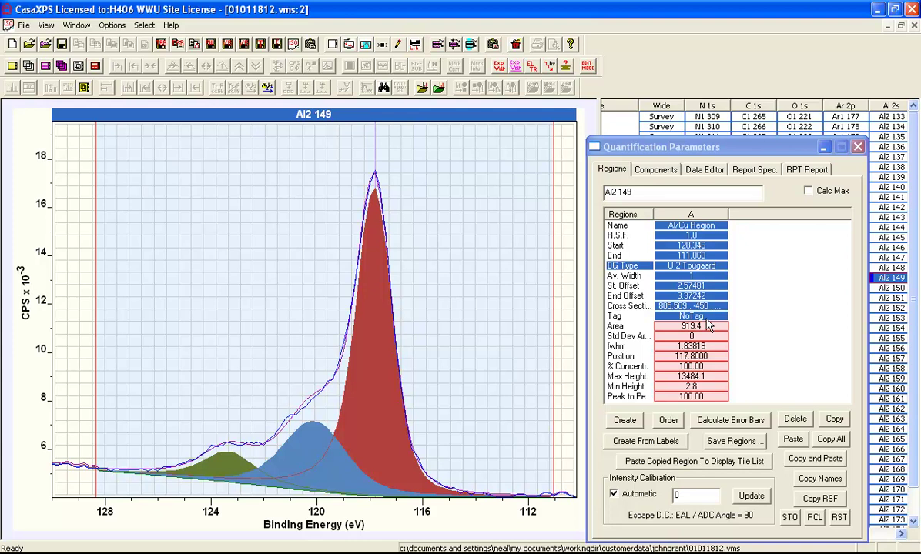
# Step: Examine the tags of the Al 2s Metal, Cu 3s and Al 2s Oxide components of Al2 149
pyautogui.click(655, 170)
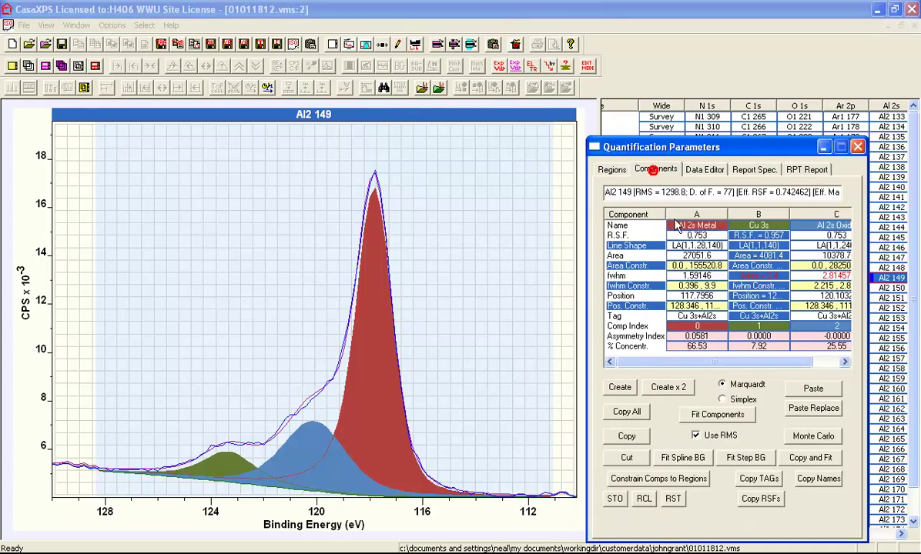
pyautogui.click(697, 320)
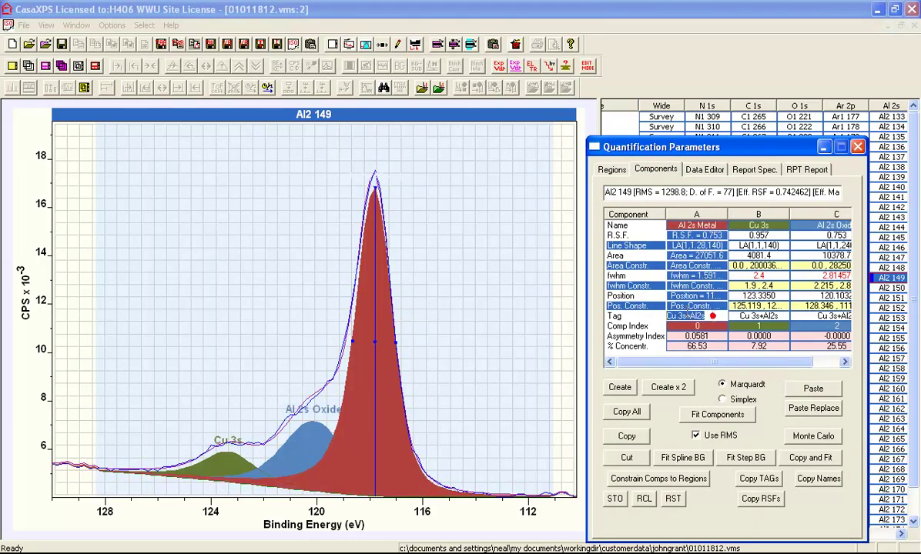
pyautogui.click(741, 306)
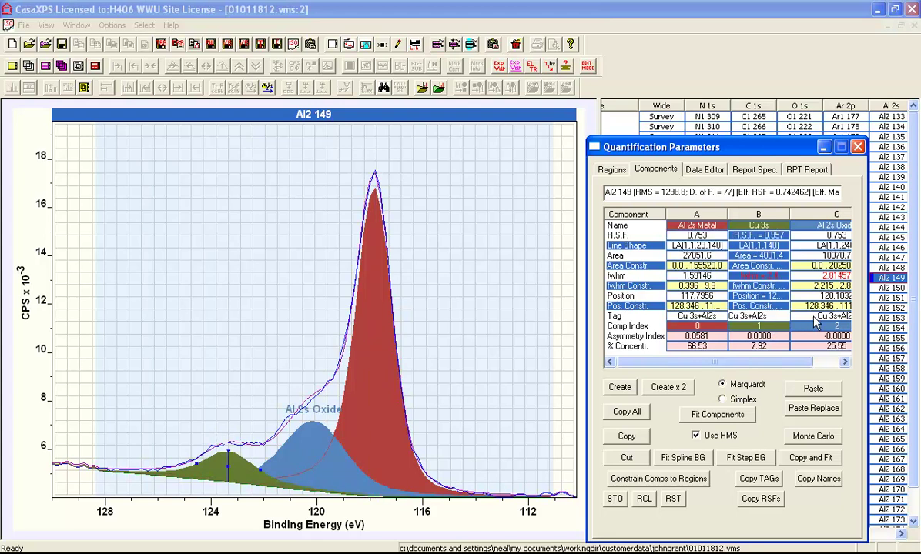
pyautogui.click(812, 315)
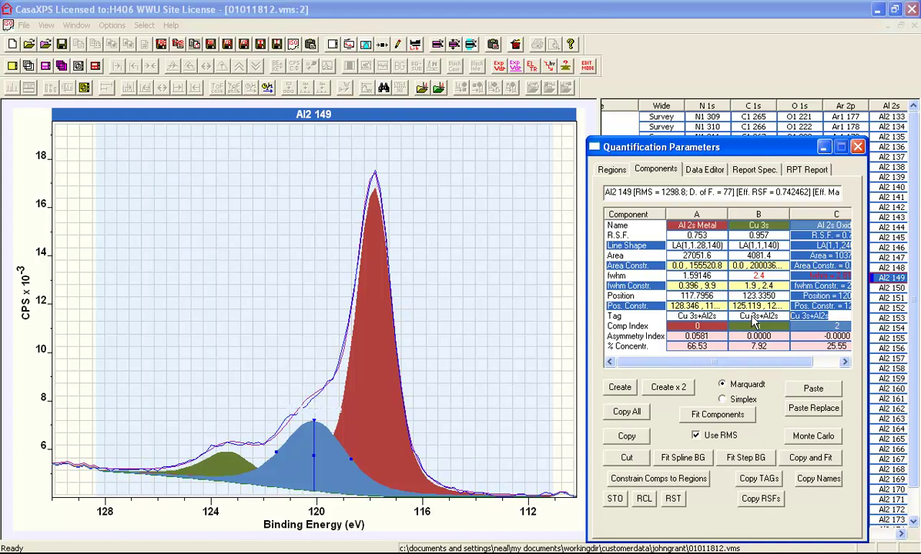
pyautogui.moveTo(628, 149); pyautogui.dragTo(779, 158)
# Step: Set the tag of the Al 2s region in the etch time 270 Survey block to Cu 3s+Al2s
pyautogui.click(662, 279)
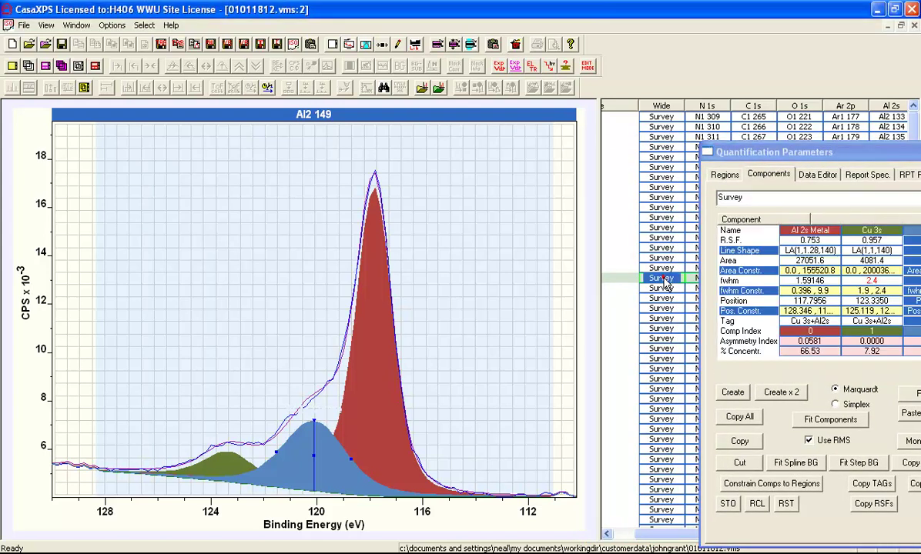
pyautogui.click(723, 176)
pyautogui.moveTo(750, 154); pyautogui.dragTo(656, 135)
pyautogui.write('Cu 3s+Al2s')
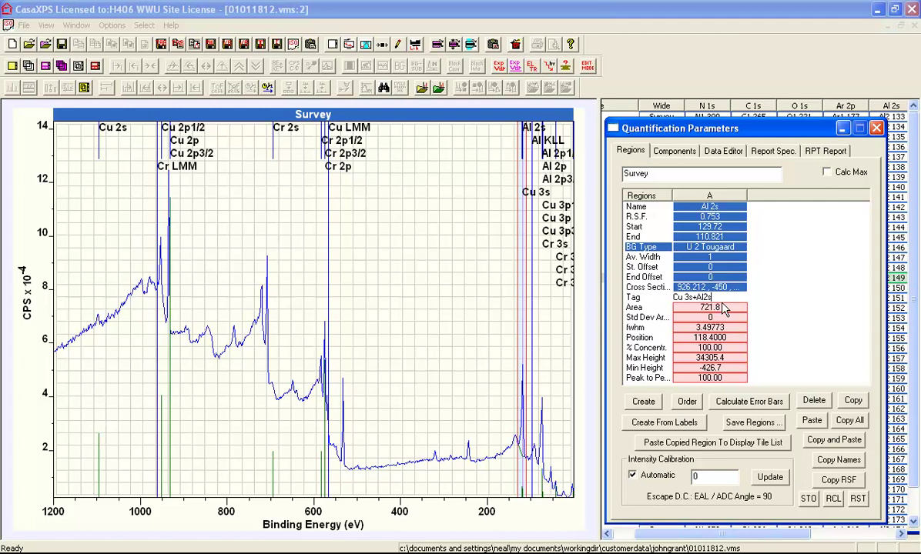
pyautogui.press('Return')
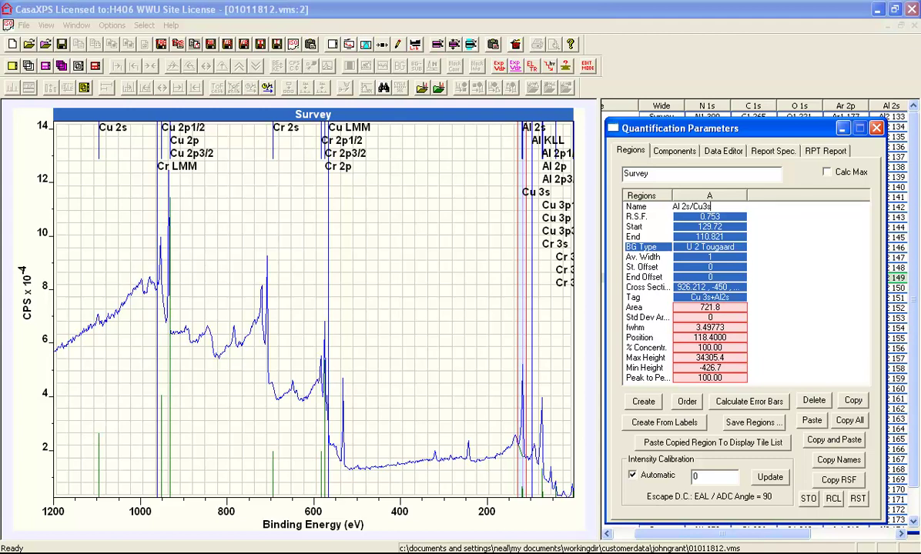
# Step: Rename the survey's Al 2s region as Al 2s/Cu3s and check its R.S.F. and tag
pyautogui.click(687, 217)
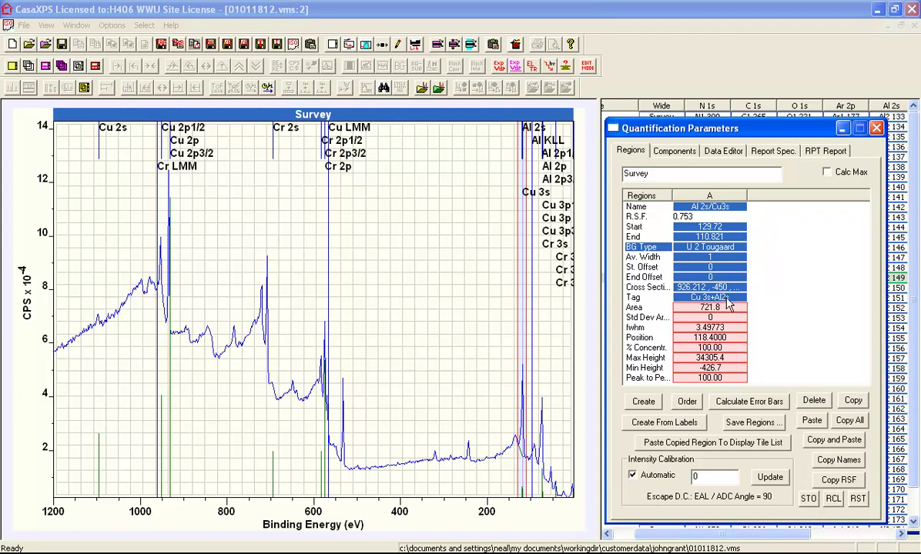
pyautogui.click(726, 297)
pyautogui.doubleClick(720, 299)
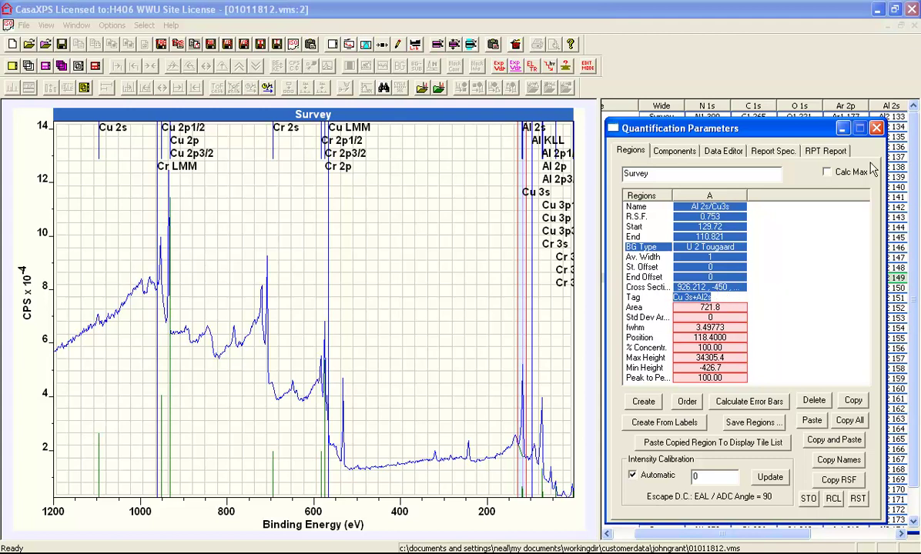
# Step: Update the tagged regions' RSF with the effective RSF from components for the selected blocks, and check the Al 2s/Cu3s region's R.S.F
pyautogui.moveTo(811, 129); pyautogui.dragTo(555, 125)
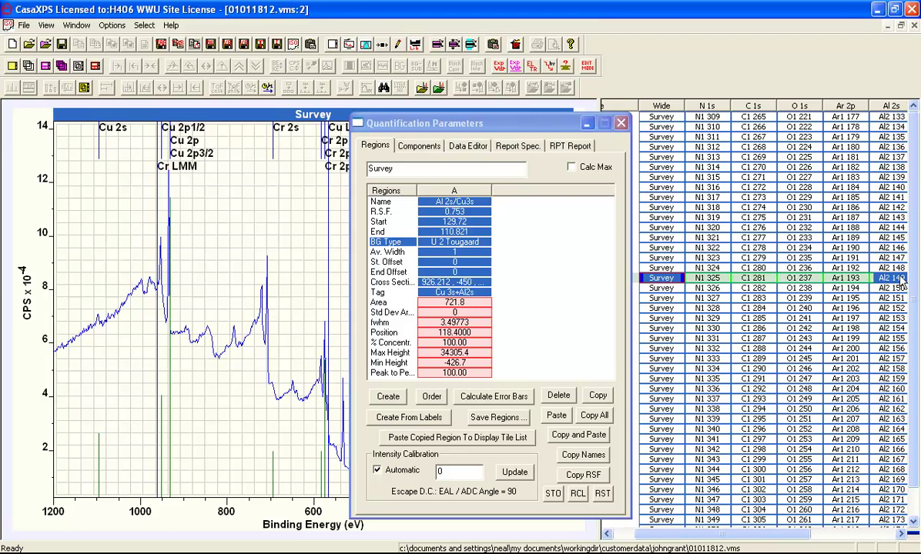
pyautogui.click(529, 146)
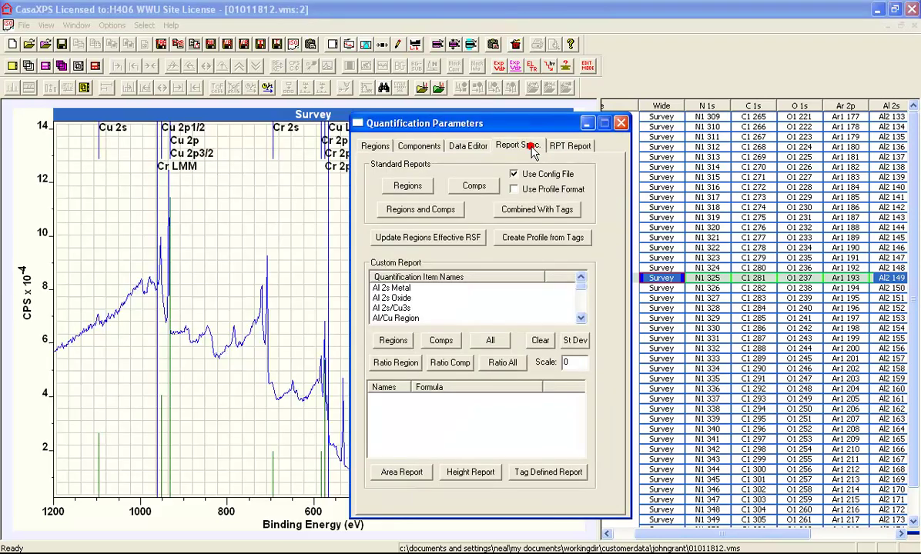
pyautogui.click(444, 241)
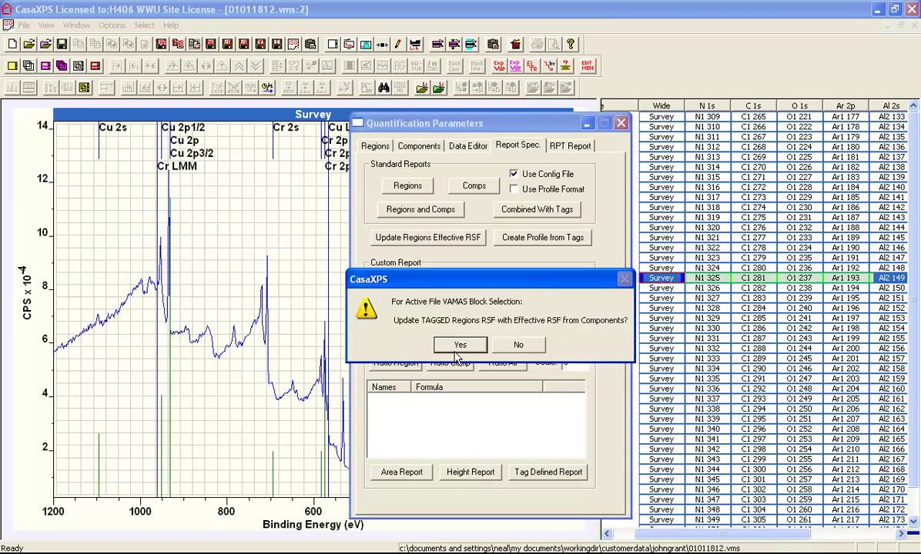
pyautogui.click(459, 346)
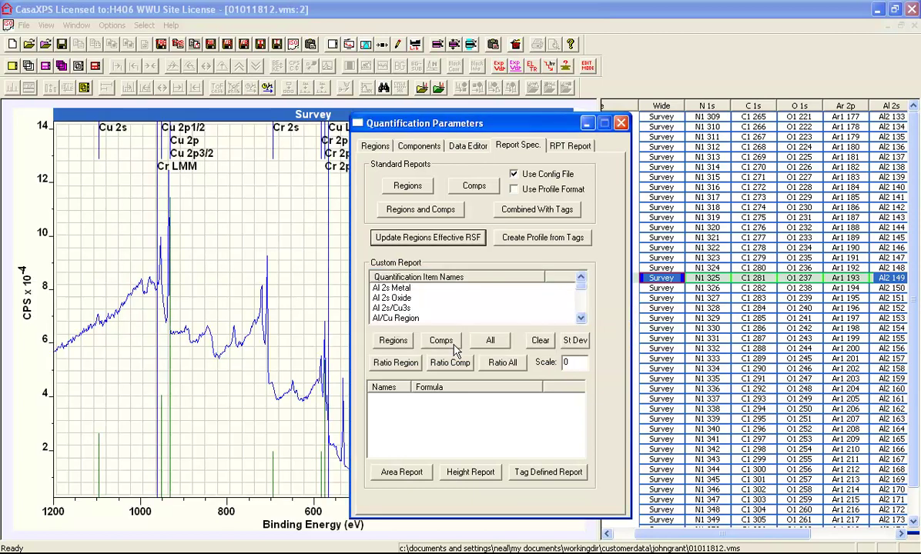
pyautogui.click(377, 147)
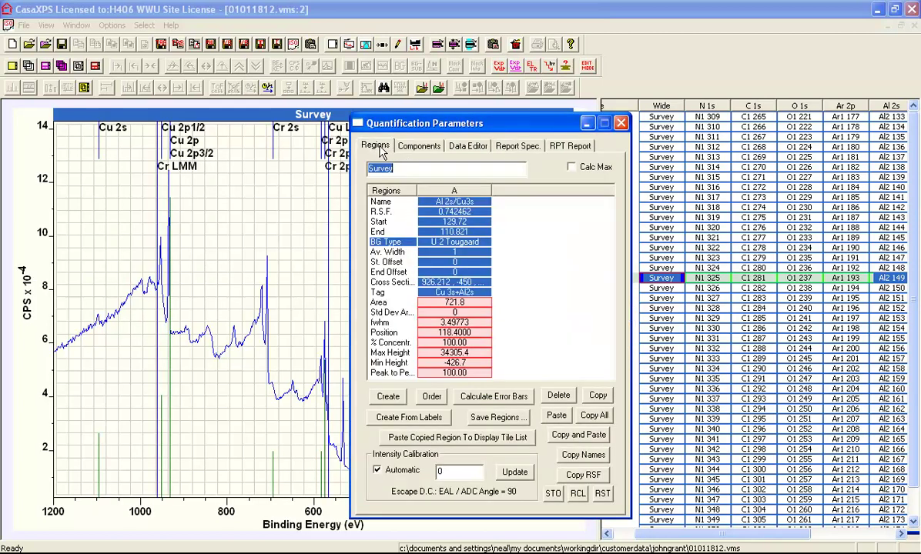
pyautogui.click(468, 217)
pyautogui.doubleClick(444, 214)
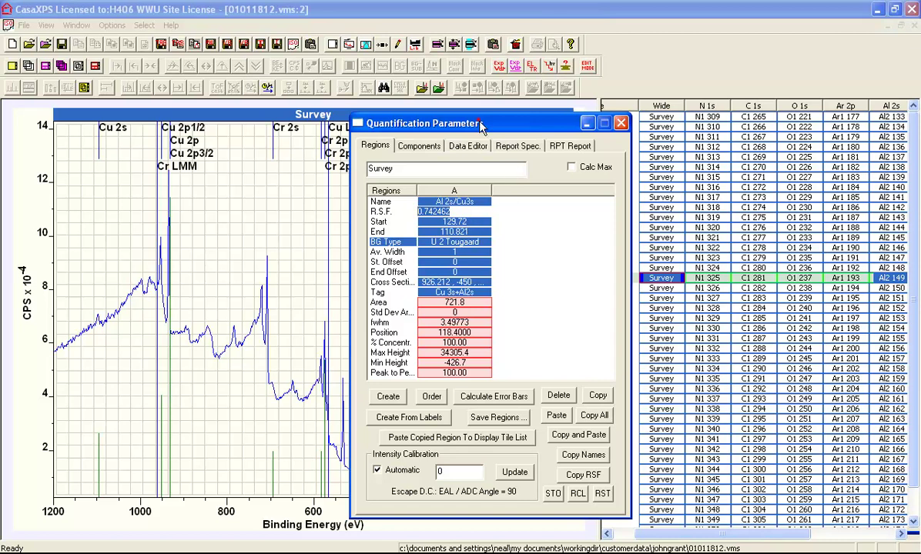
# Step: Create an O 1s region on the survey from the element library with Zoom When Line Selected and Create When Line Selected enabled
pyautogui.moveTo(480, 126); pyautogui.dragTo(719, 131)
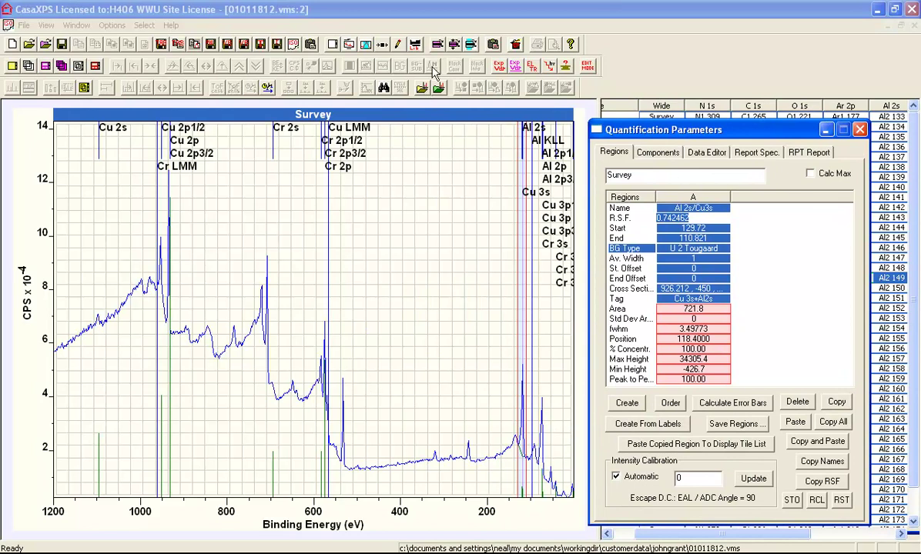
pyautogui.click(415, 44)
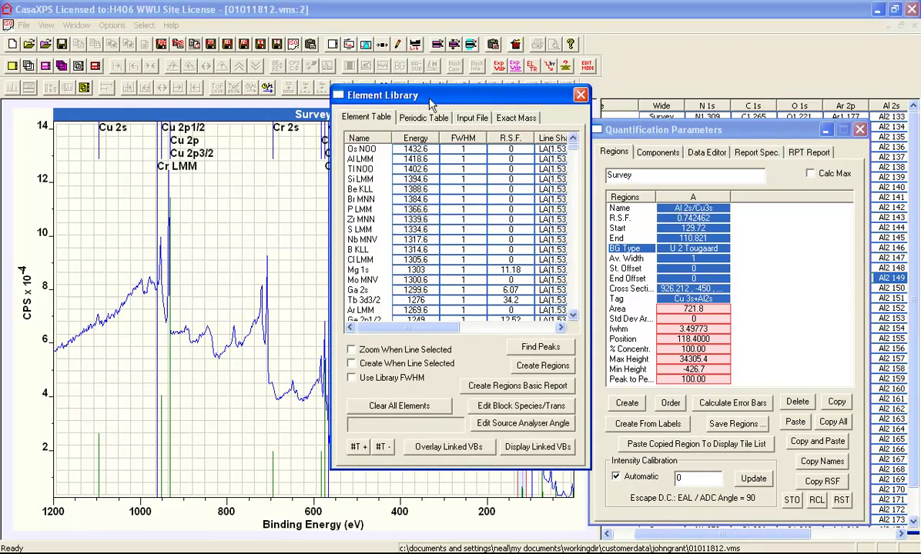
pyautogui.moveTo(411, 96); pyautogui.dragTo(697, 134)
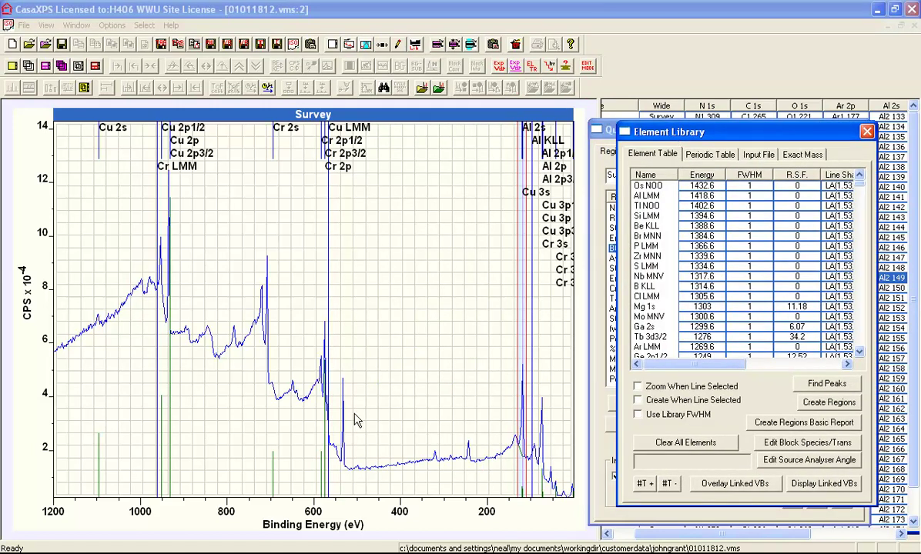
pyautogui.click(342, 436)
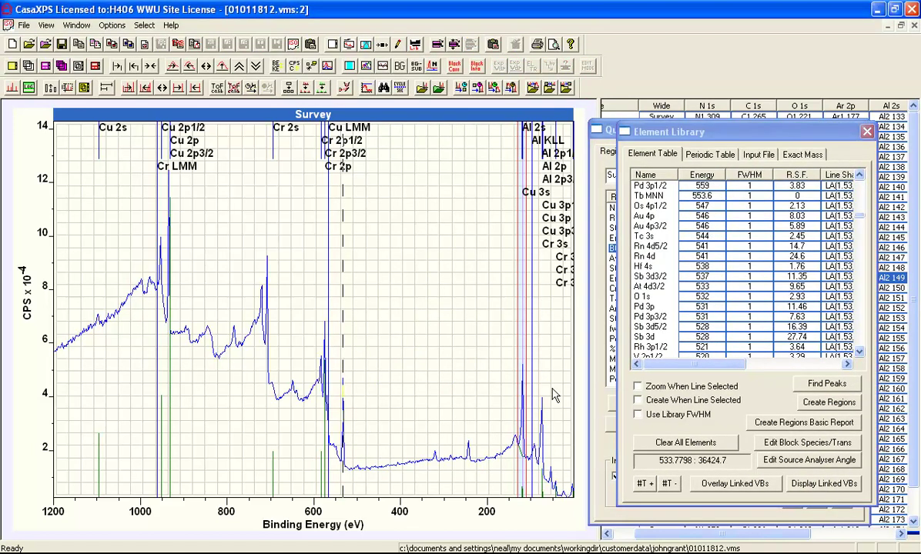
pyautogui.click(638, 386)
pyautogui.click(638, 401)
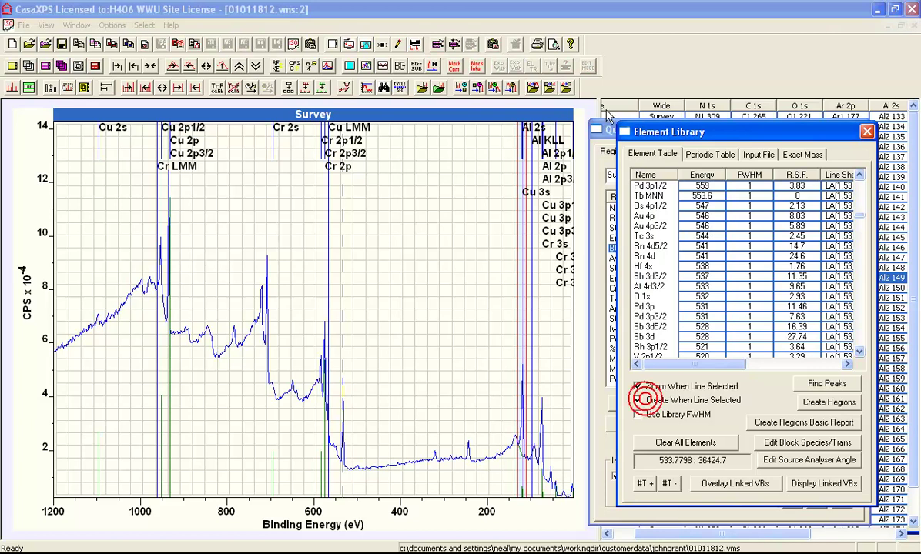
pyautogui.moveTo(651, 134); pyautogui.dragTo(670, 147)
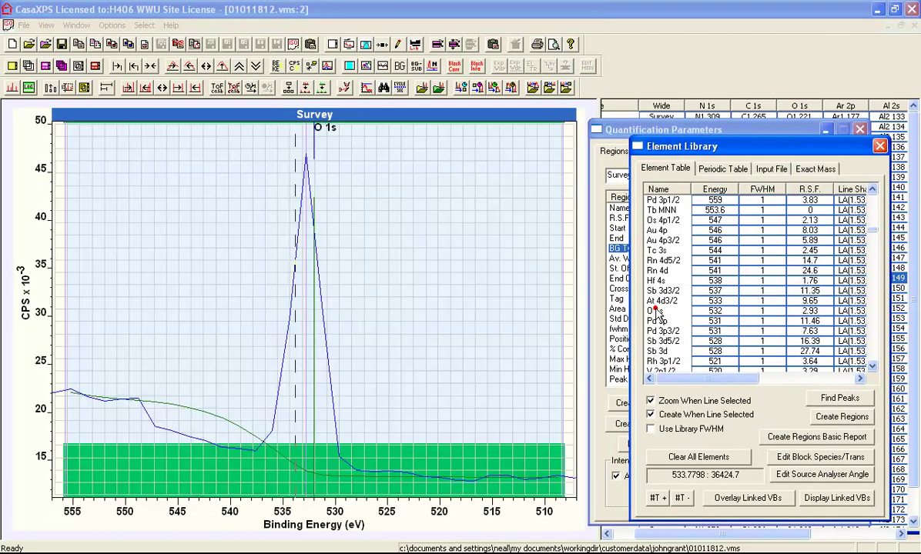
# Step: Narrow the O 1s region to about 540.7 to 525.4 eV and check its R.S.F. and tag
pyautogui.moveTo(66, 354); pyautogui.dragTo(221, 339)
pyautogui.moveTo(565, 377); pyautogui.dragTo(384, 342)
pyautogui.click(685, 128)
pyautogui.click(756, 213)
pyautogui.click(757, 218)
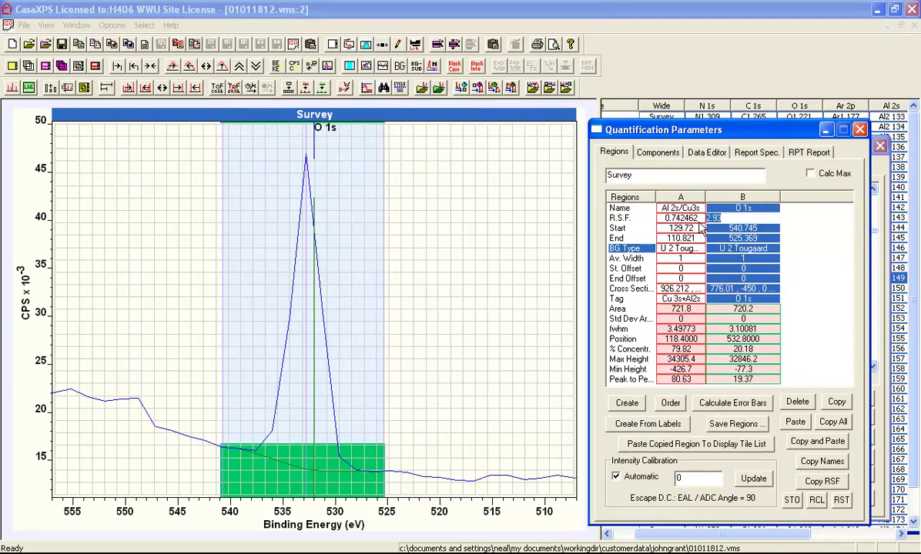
pyautogui.click(710, 298)
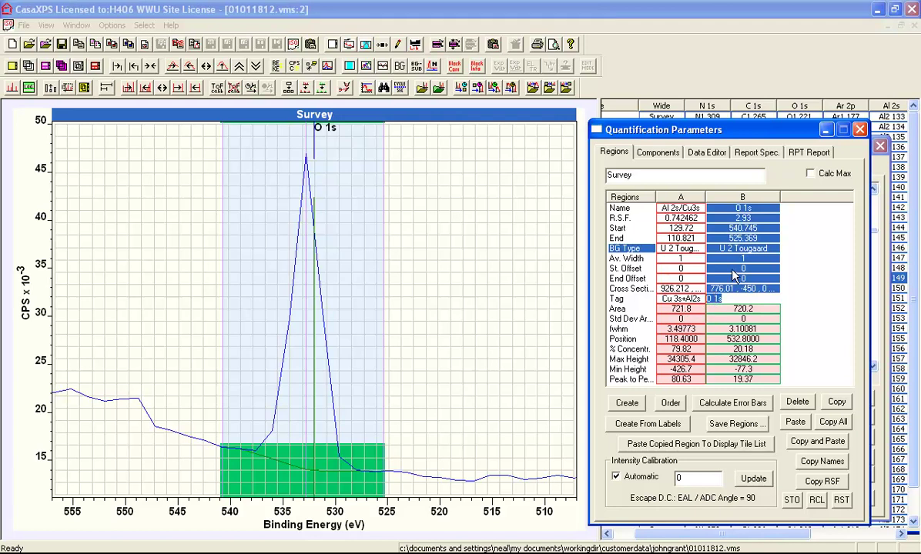
# Step: Create a Cr 3p region on the survey from the element library entry at 43 eV
pyautogui.click(153, 65)
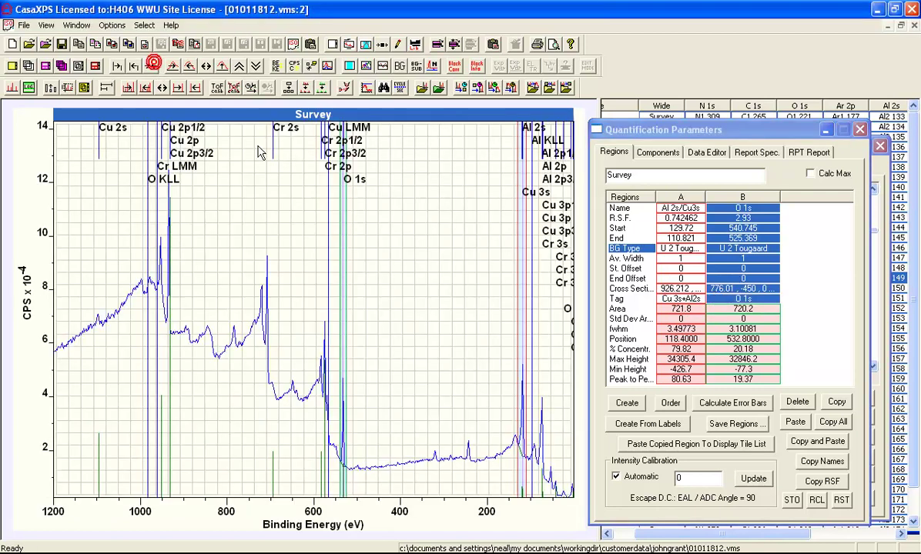
pyautogui.moveTo(573, 508); pyautogui.dragTo(528, 444)
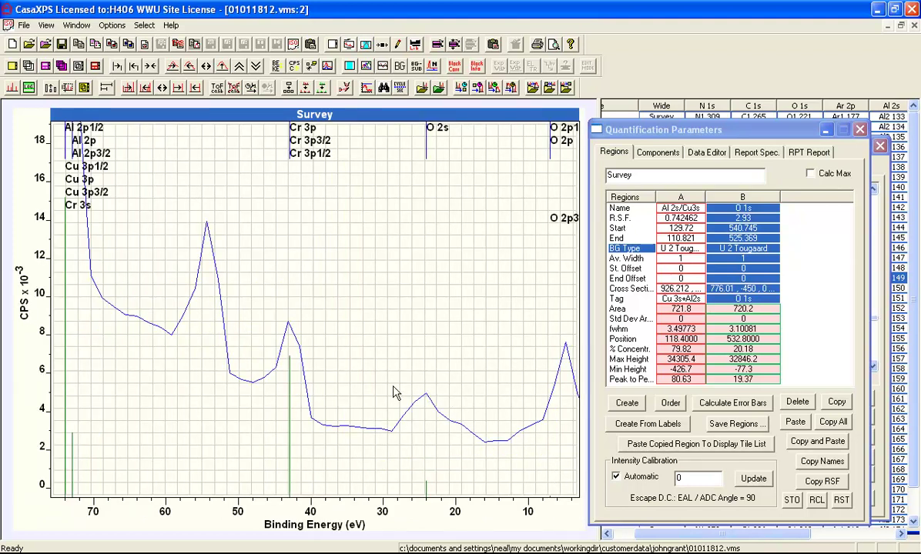
pyautogui.moveTo(647, 130); pyautogui.dragTo(680, 148)
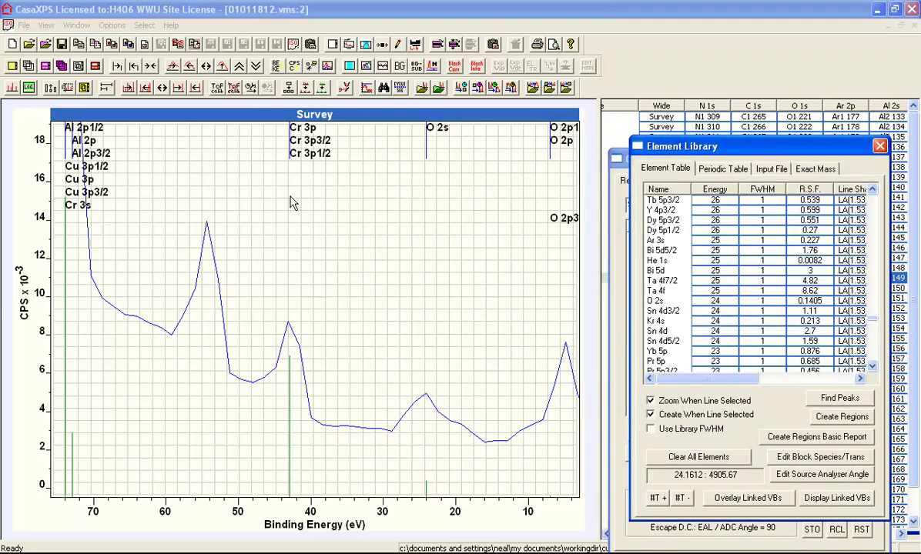
pyautogui.click(290, 372)
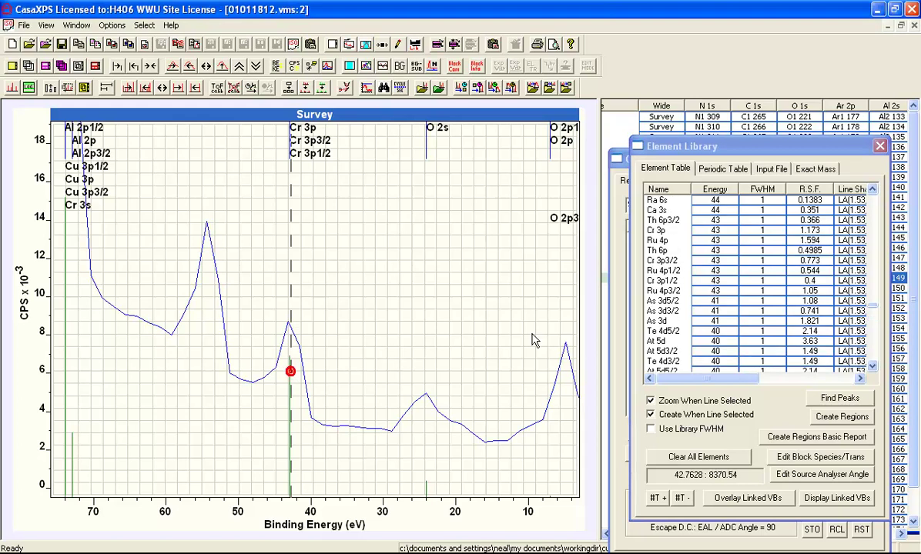
pyautogui.click(655, 231)
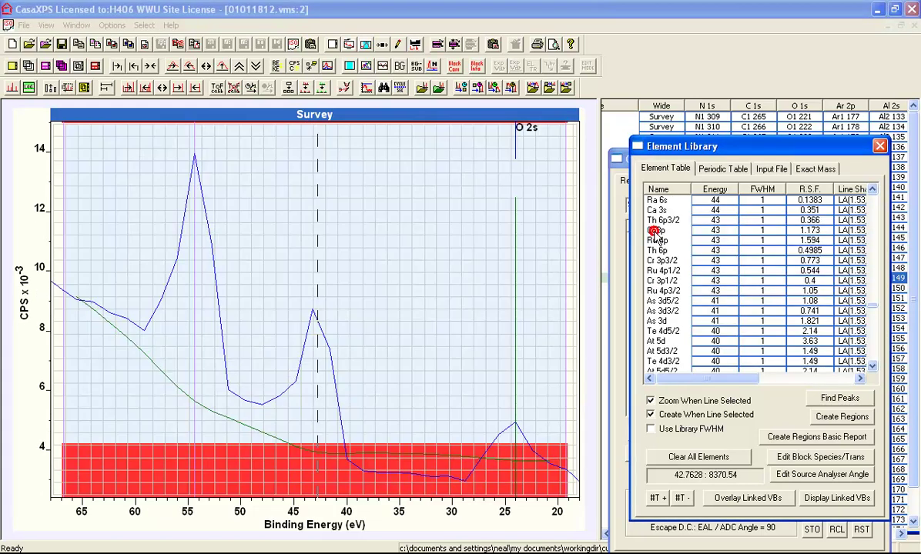
# Step: Narrow the Cr 3p region to about 49.4 to 38.1 eV around its peak
pyautogui.click(204, 348)
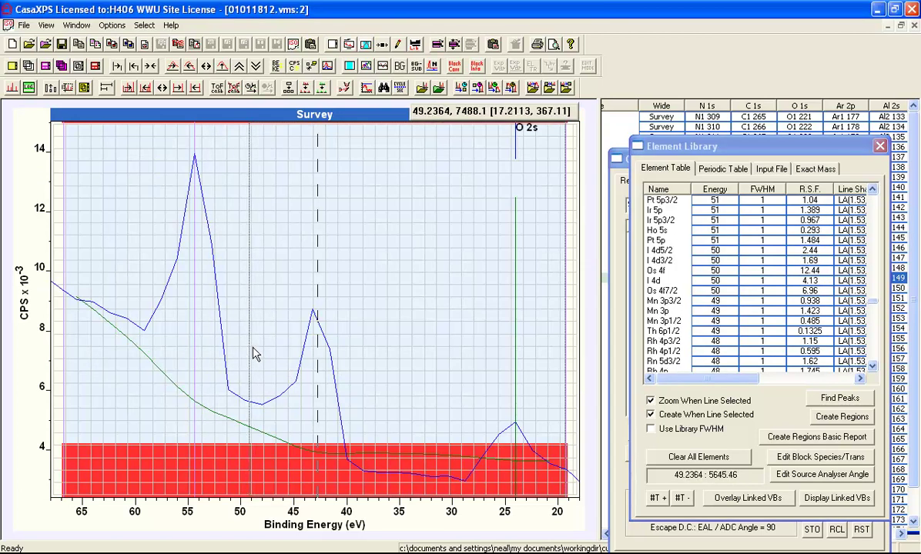
pyautogui.click(247, 354)
pyautogui.click(562, 397)
pyautogui.moveTo(561, 397); pyautogui.dragTo(368, 384)
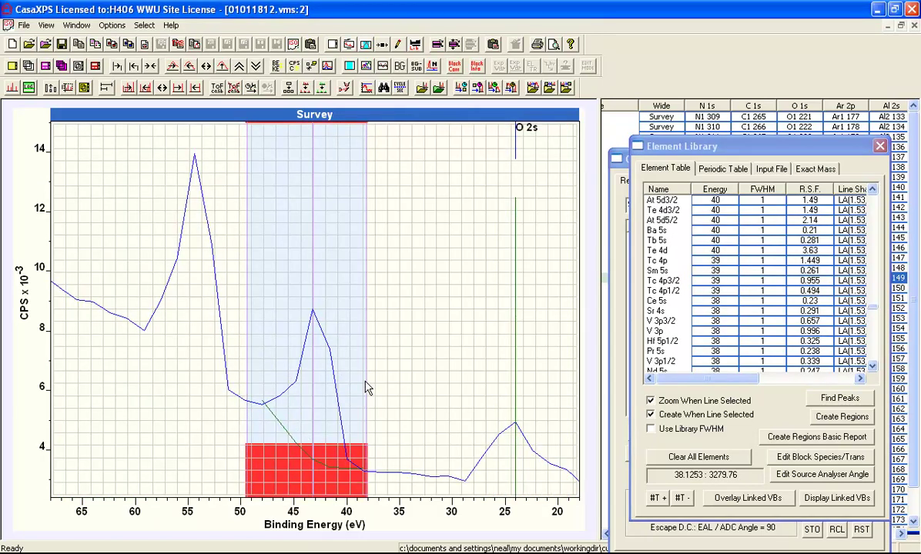
# Step: Create an Fe 3p region from the element library and narrow it to about 60.1 to 49.6 eV
pyautogui.click(193, 189)
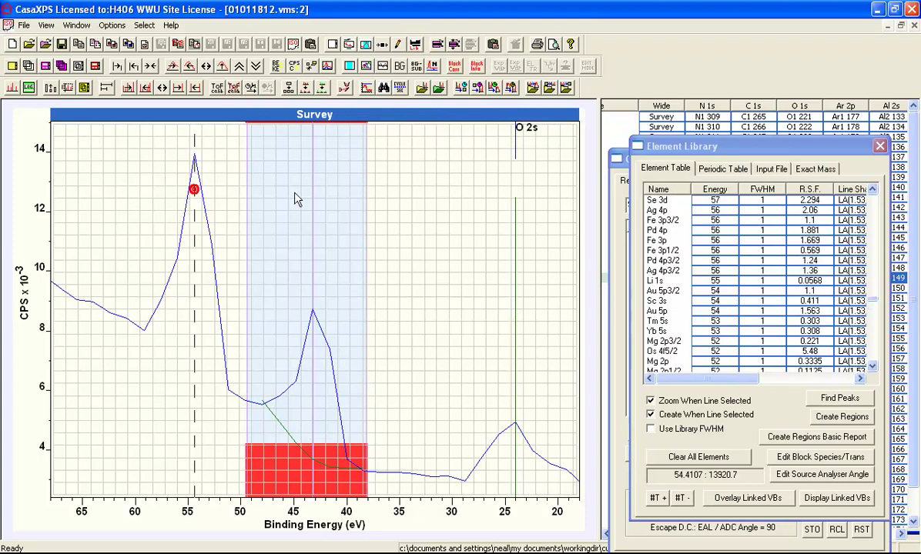
pyautogui.click(655, 242)
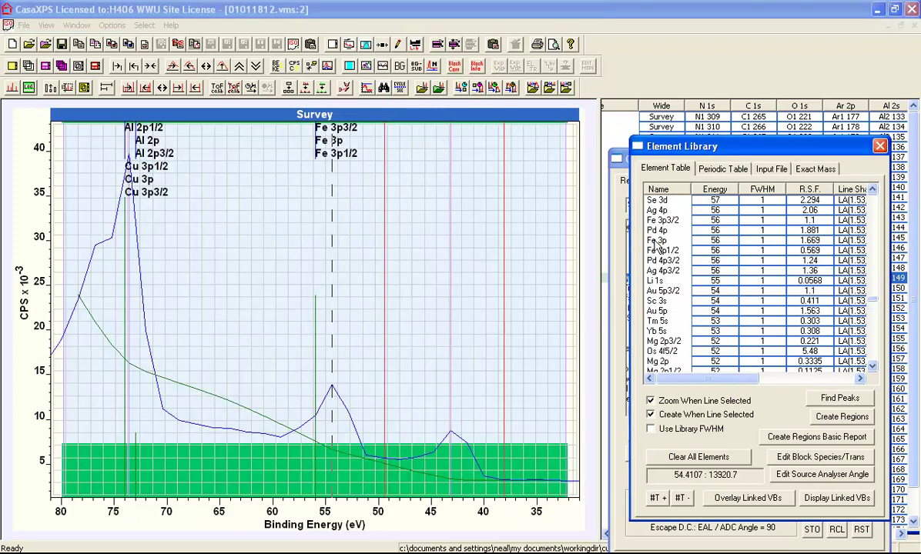
pyautogui.click(68, 269)
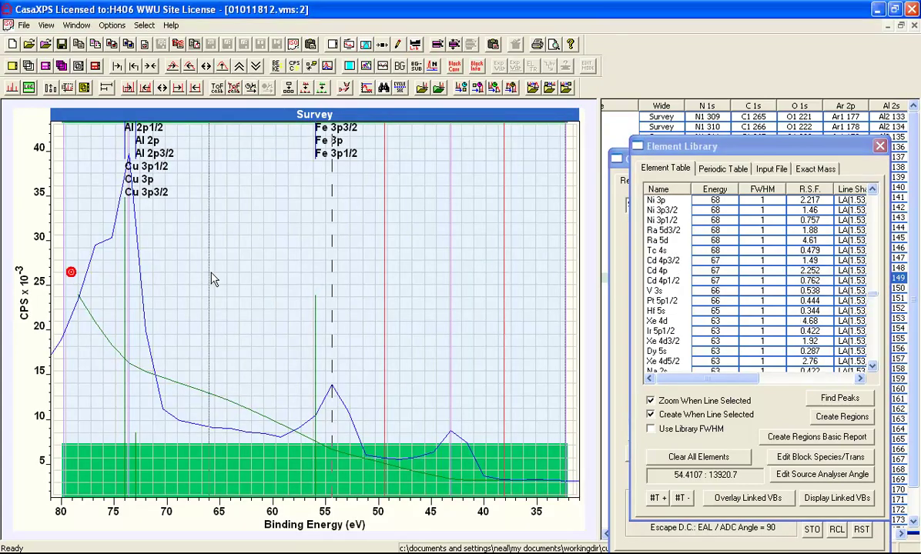
pyautogui.click(269, 274)
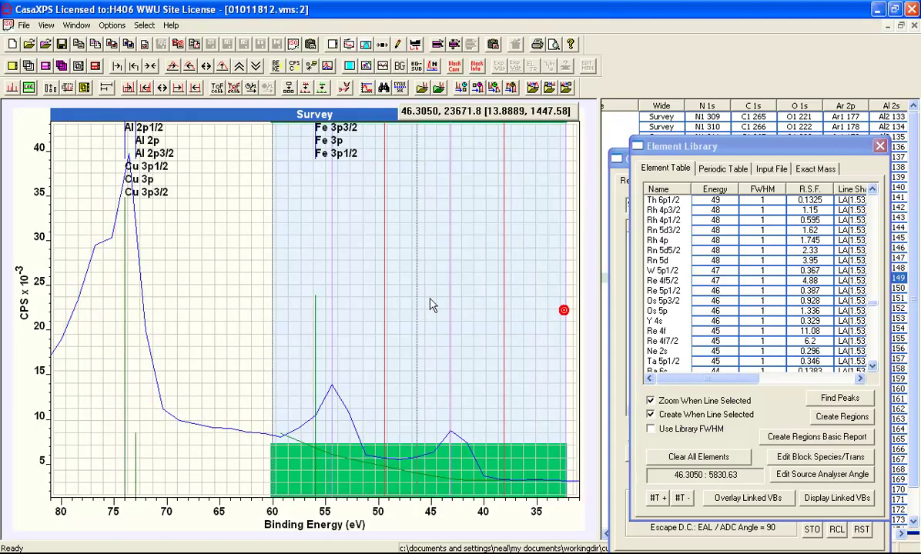
pyautogui.click(382, 304)
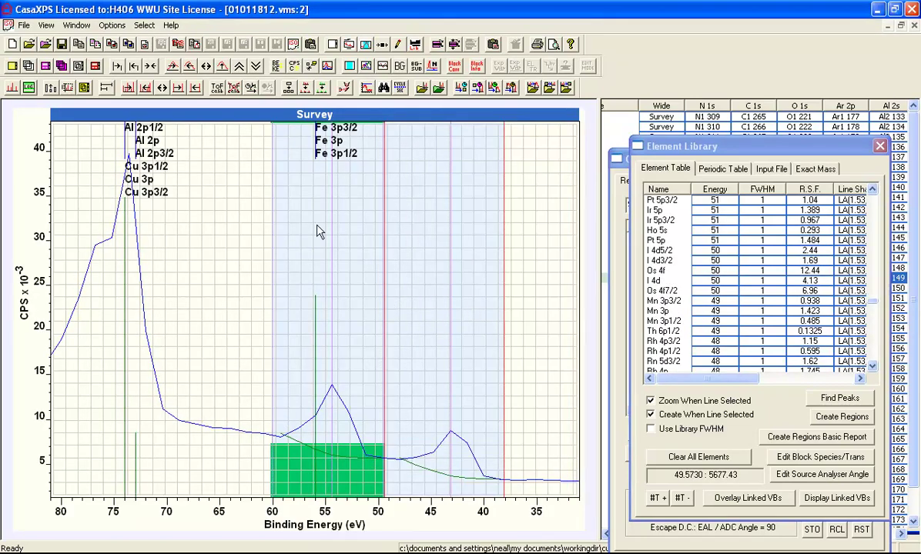
# Step: Examine the survey regions below about 240 eV and compare the R.S.F., tags and percentage concentrations of all four regions
pyautogui.click(147, 66)
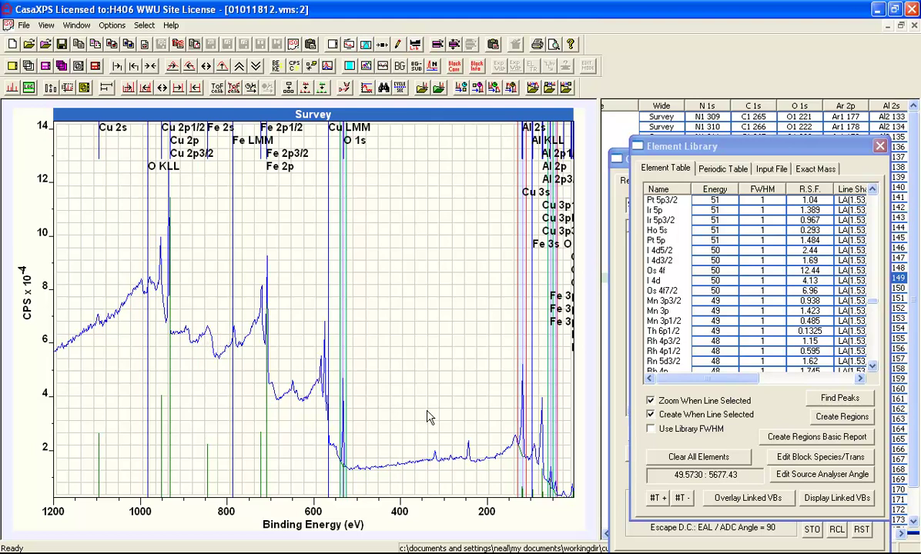
pyautogui.moveTo(470, 341); pyautogui.dragTo(581, 505)
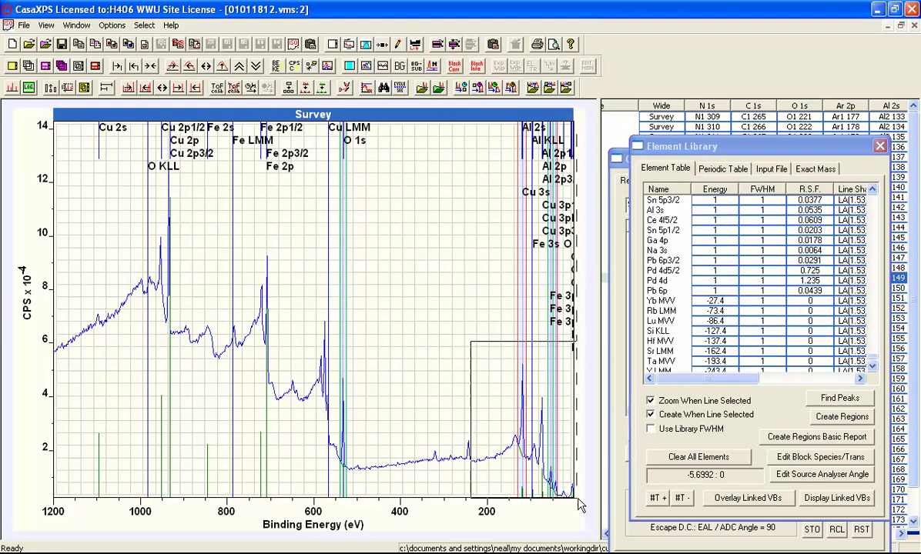
pyautogui.click(485, 354)
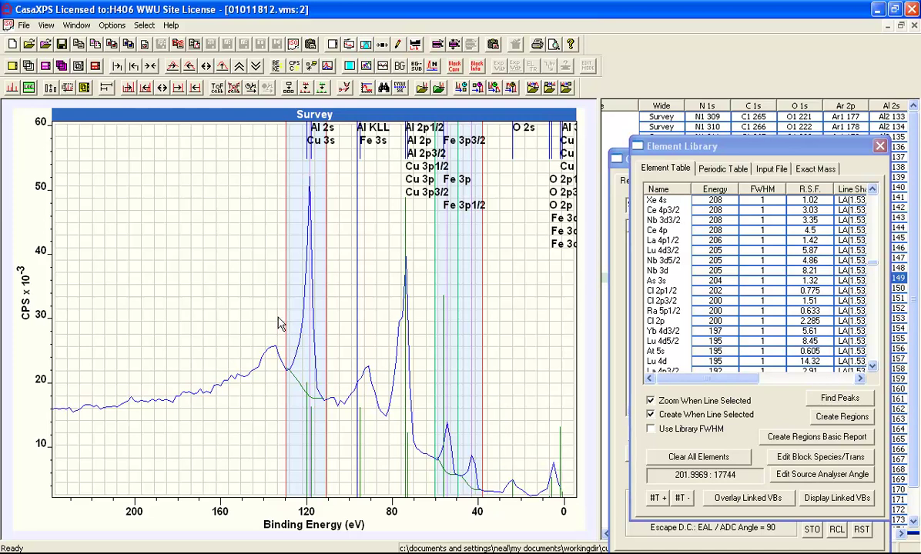
pyautogui.moveTo(664, 146); pyautogui.dragTo(679, 195)
pyautogui.click(664, 157)
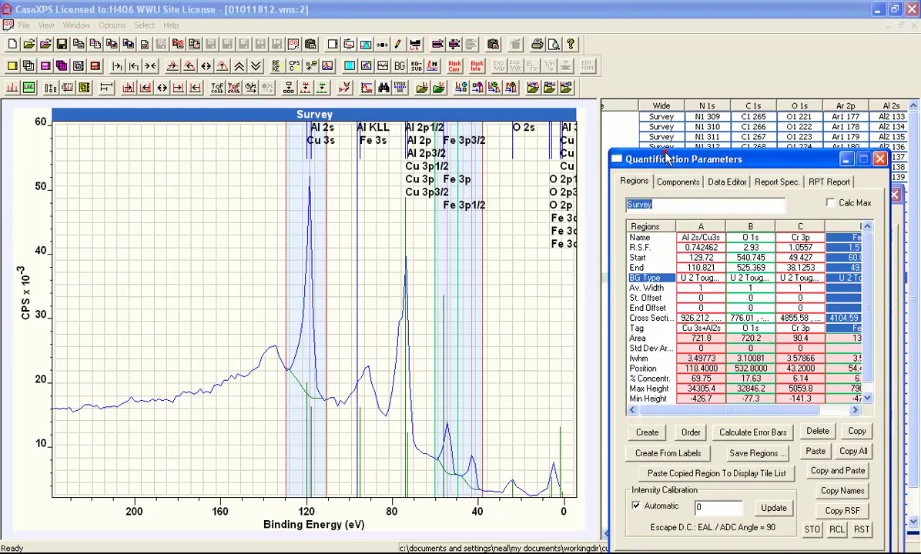
pyautogui.click(727, 413)
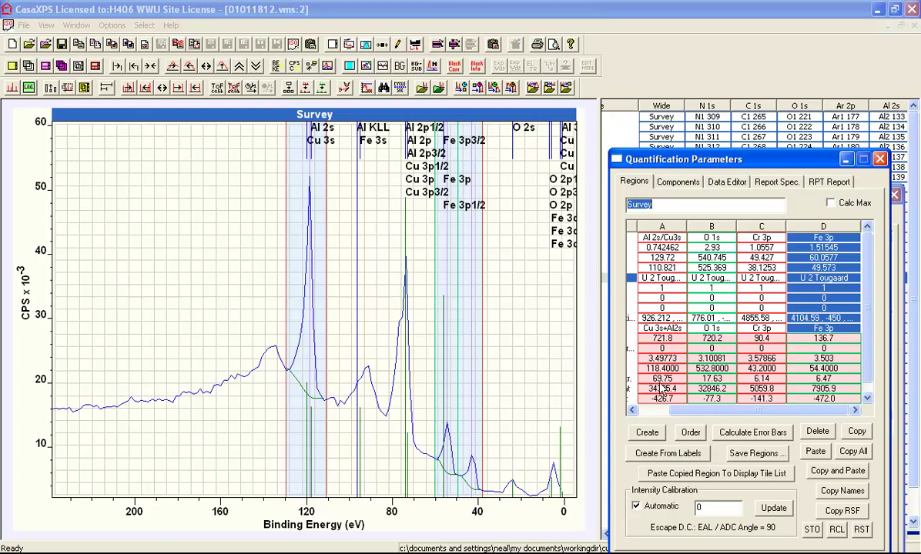
pyautogui.click(683, 411)
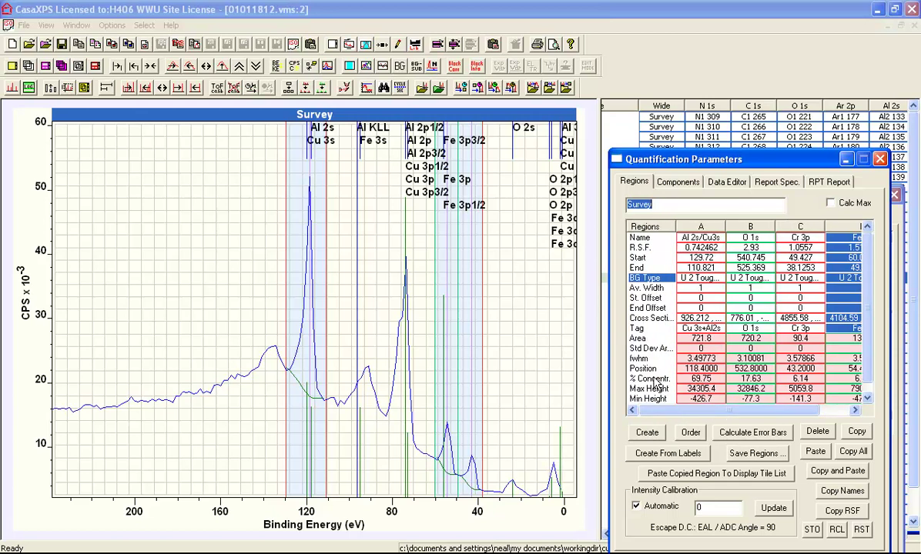
pyautogui.click(692, 411)
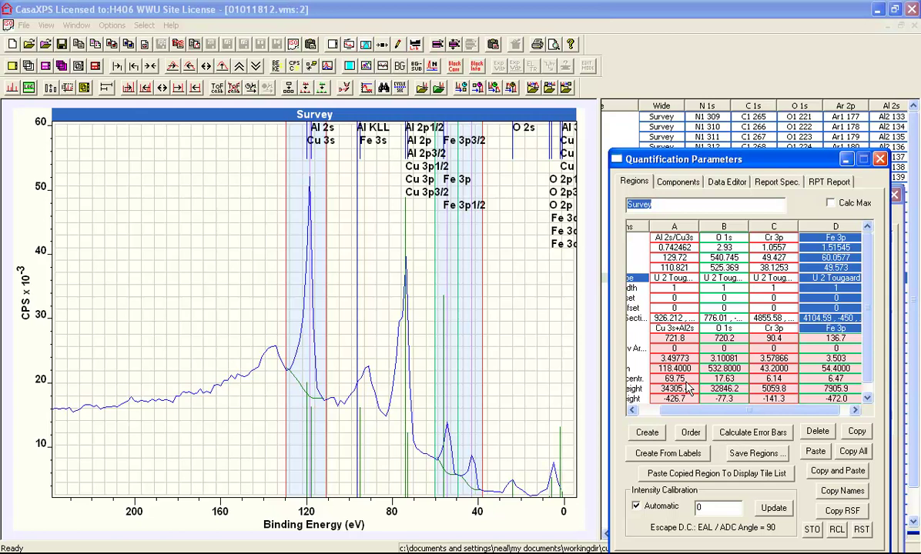
# Step: Generate the Combined With Tags standard report for the selected survey and Al2 149 blocks
pyautogui.click(459, 398)
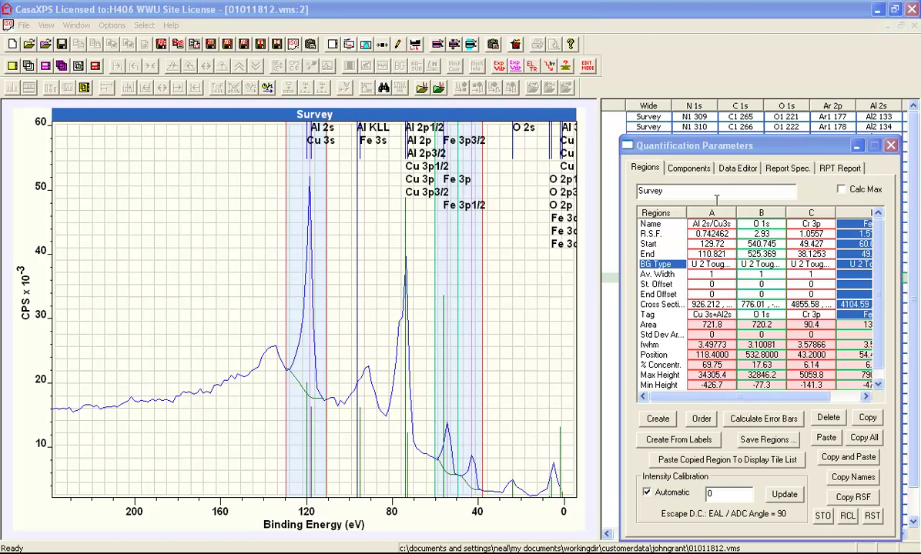
pyautogui.moveTo(701, 150); pyautogui.dragTo(415, 150)
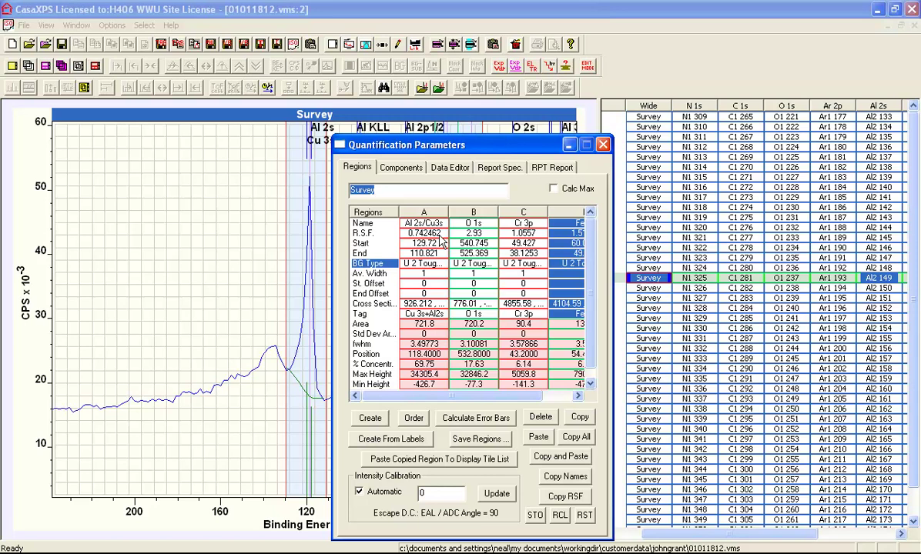
pyautogui.click(496, 166)
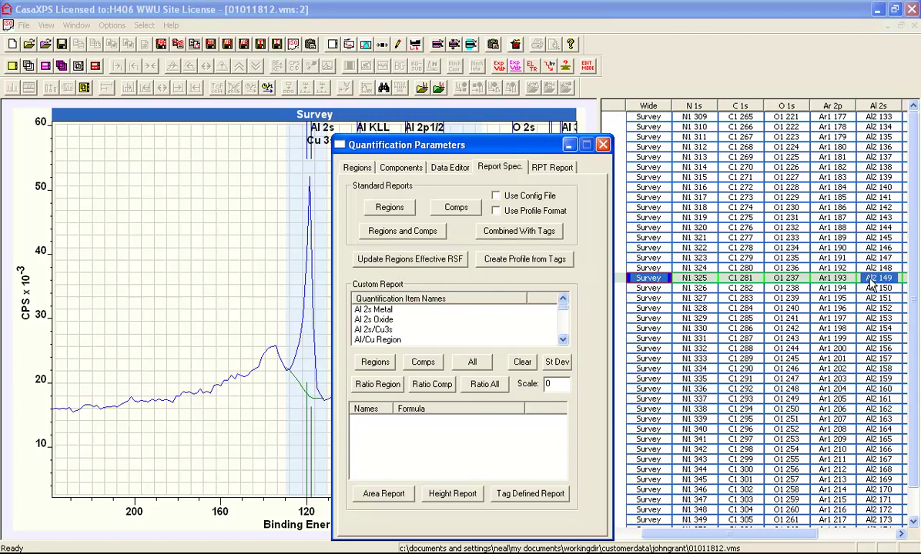
pyautogui.click(511, 233)
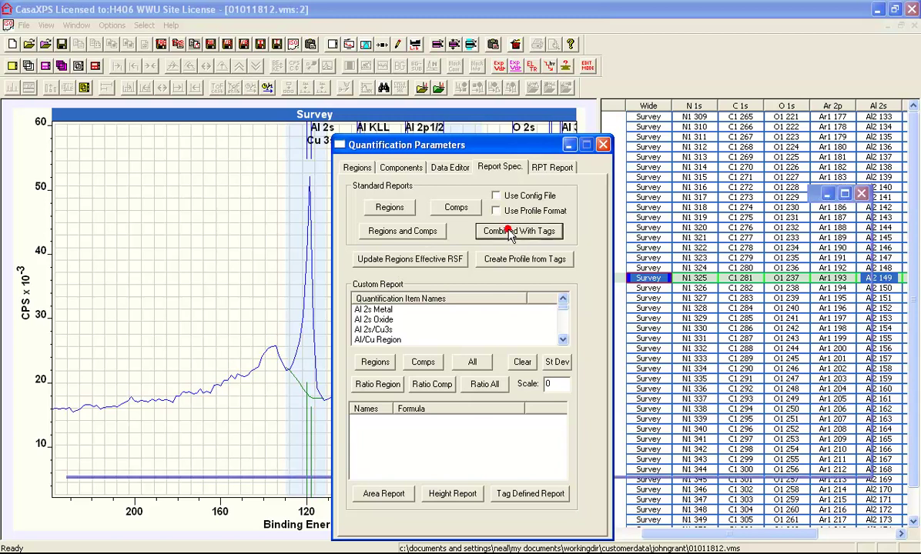
pyautogui.moveTo(389, 141); pyautogui.dragTo(688, 221)
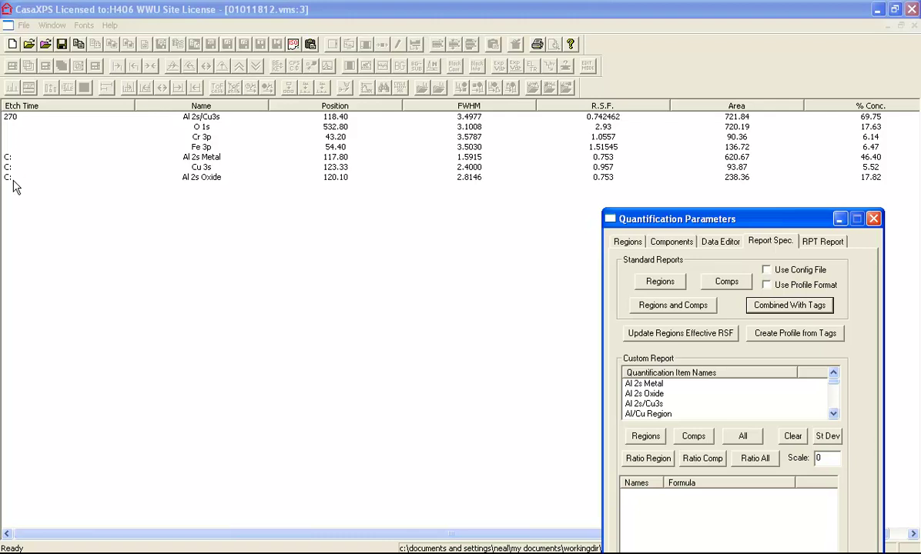
# Step: Narrow the report's Position, FWHM and Area columns, compare the region and component concentrations, and close the report
pyautogui.moveTo(536, 106); pyautogui.dragTo(302, 106)
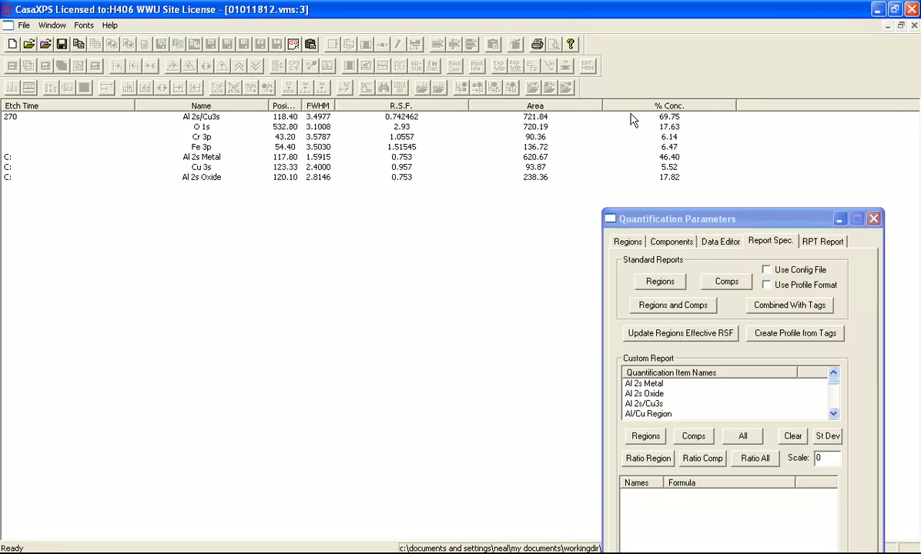
pyautogui.doubleClick(600, 105)
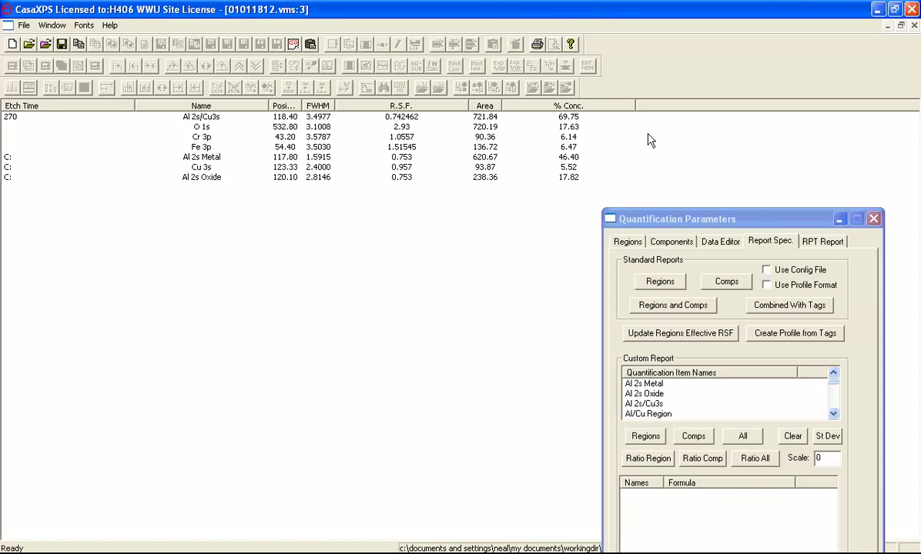
pyautogui.click(913, 27)
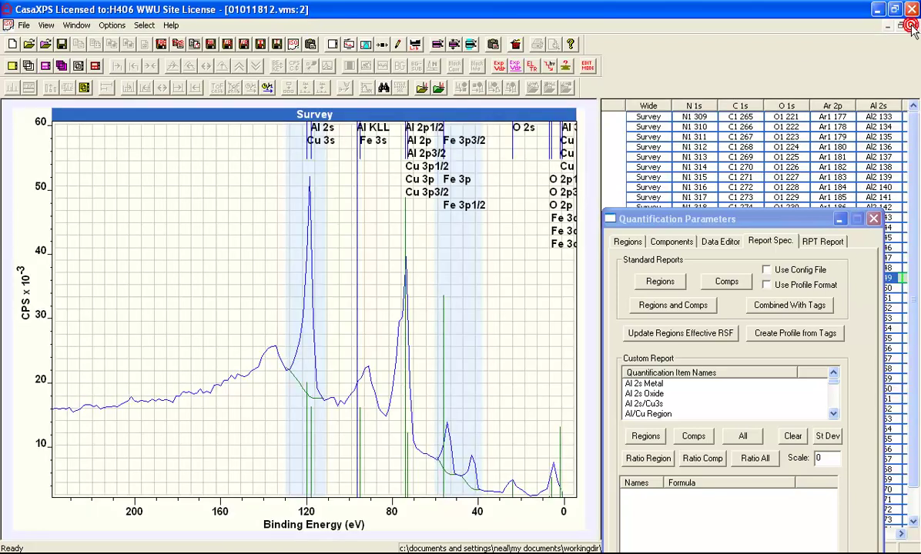
# Step: Select and display only the survey block in the Al2 149 row, and close the Quantification Parameters dialog
pyautogui.moveTo(708, 222); pyautogui.dragTo(404, 147)
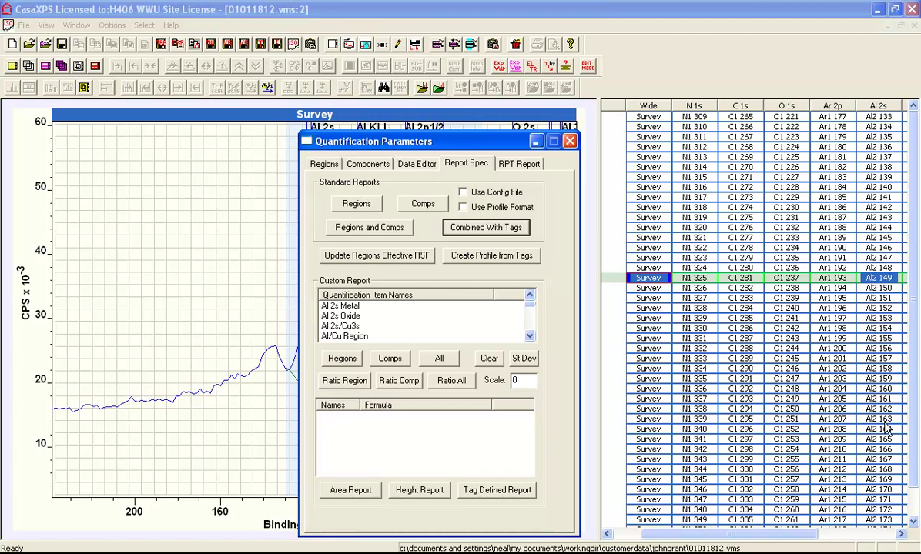
pyautogui.click(649, 279)
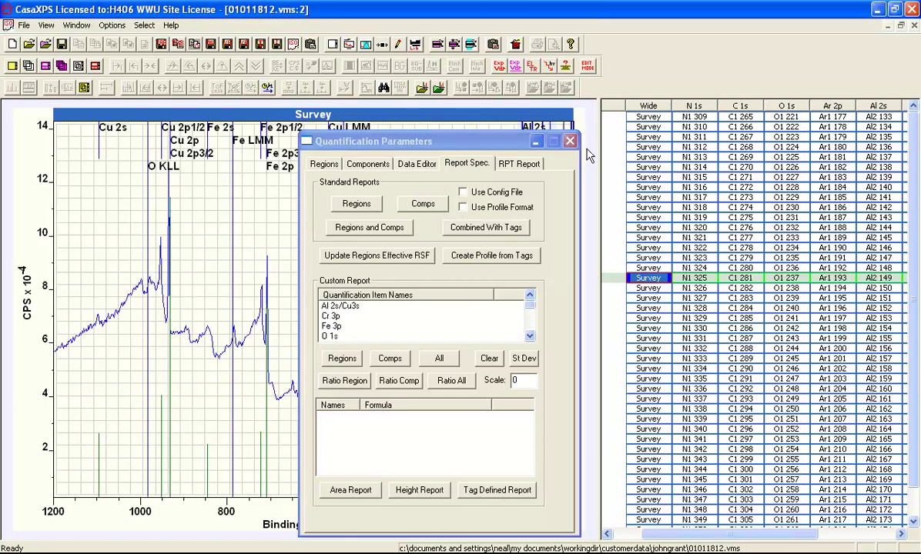
pyautogui.click(571, 141)
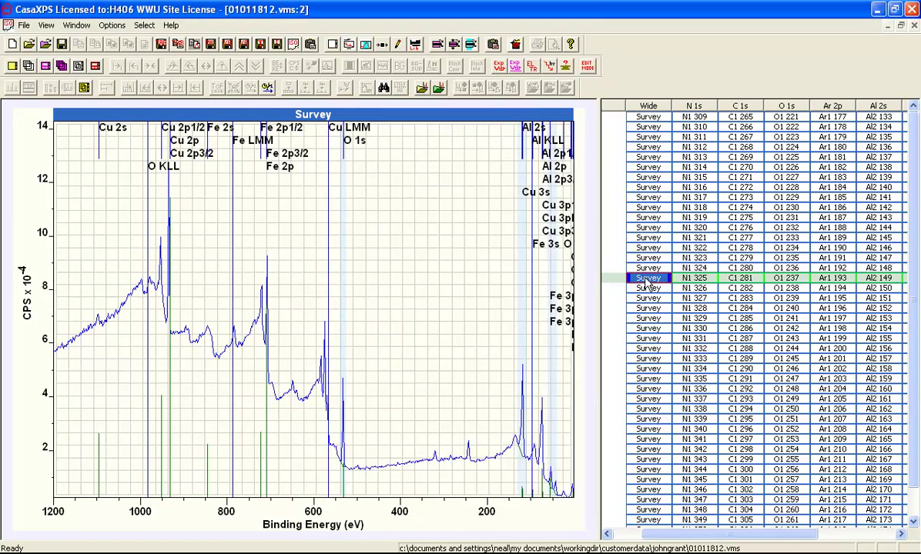
pyautogui.moveTo(490, 350); pyautogui.dragTo(574, 502)
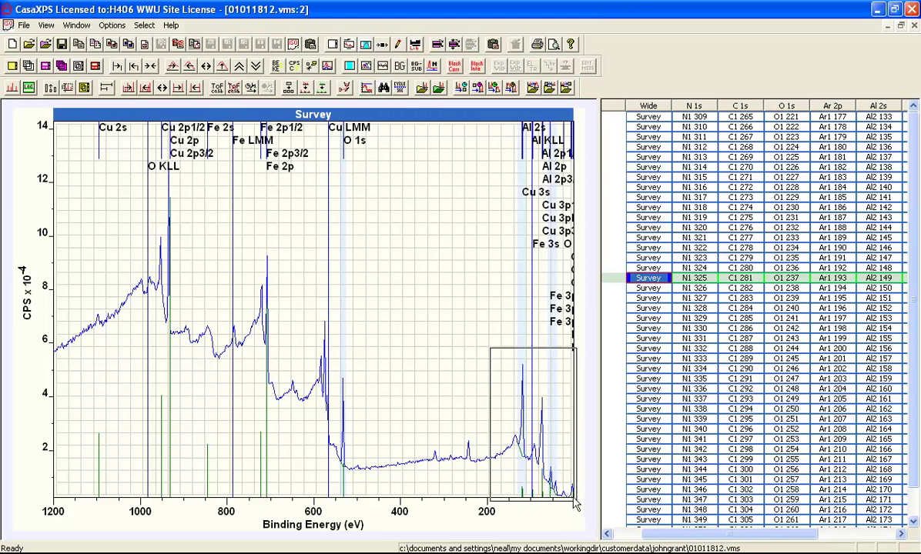
pyautogui.click(499, 384)
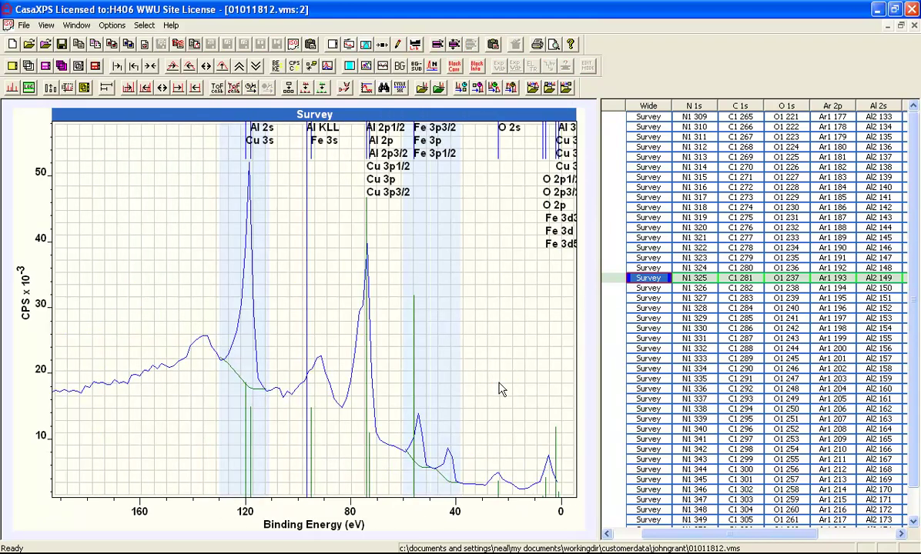
# Step: Select all survey blocks in the Wide column and propagate the displayed survey's Regions to them
pyautogui.click(647, 105)
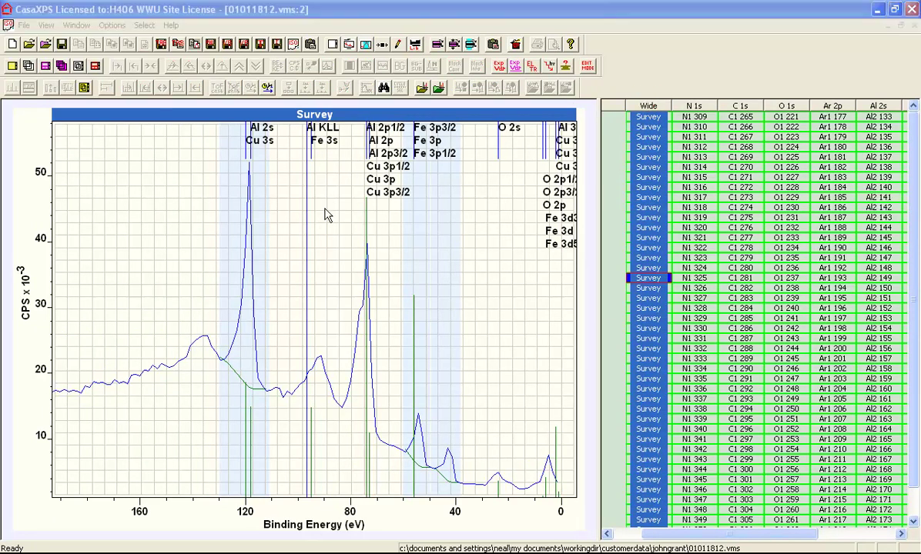
pyautogui.hotkey('ctrl', 'v')
pyautogui.click(314, 155)
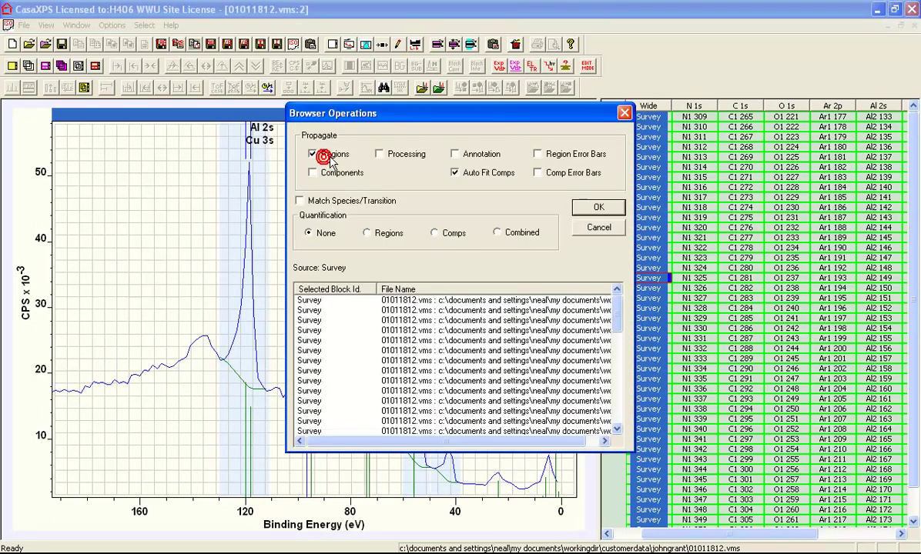
pyautogui.click(598, 207)
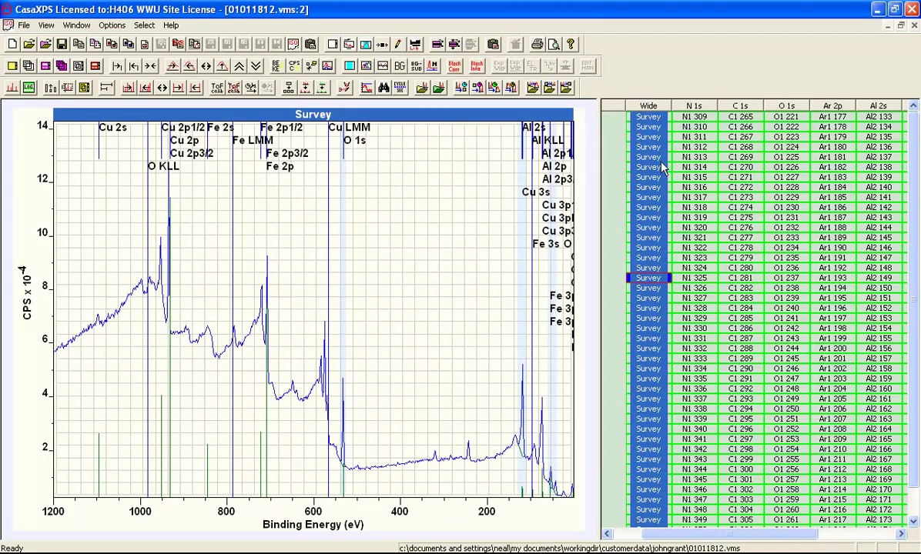
# Step: Examine the propagated regions on the Wide column surveys, going from the 36 s etch time through to 594 s
pyautogui.click(649, 147)
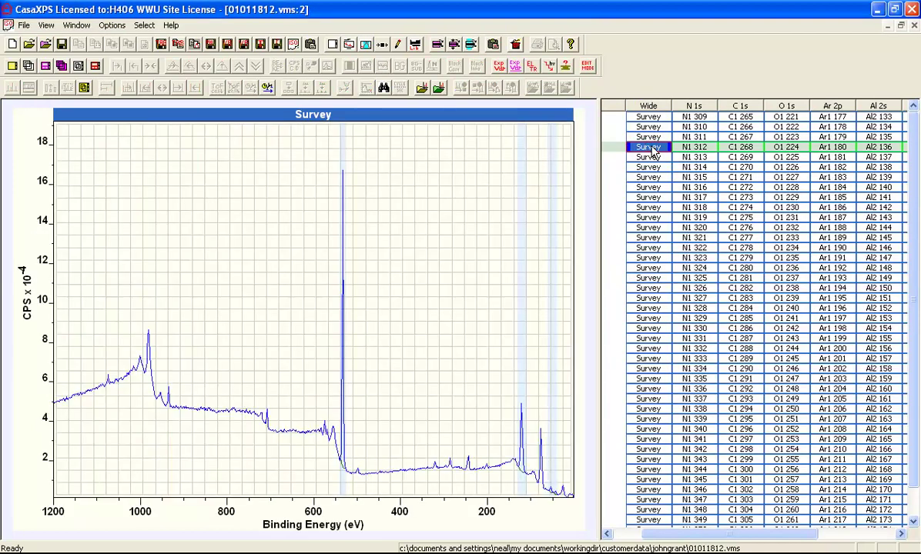
pyautogui.press('Down')
pyautogui.press('Down')
pyautogui.press('Down')
pyautogui.press('Down')
pyautogui.press('Down')
pyautogui.press('Down')
pyautogui.press('Down')
pyautogui.press('Down')
pyautogui.press('Down')
pyautogui.press('Down')
pyautogui.press('Down')
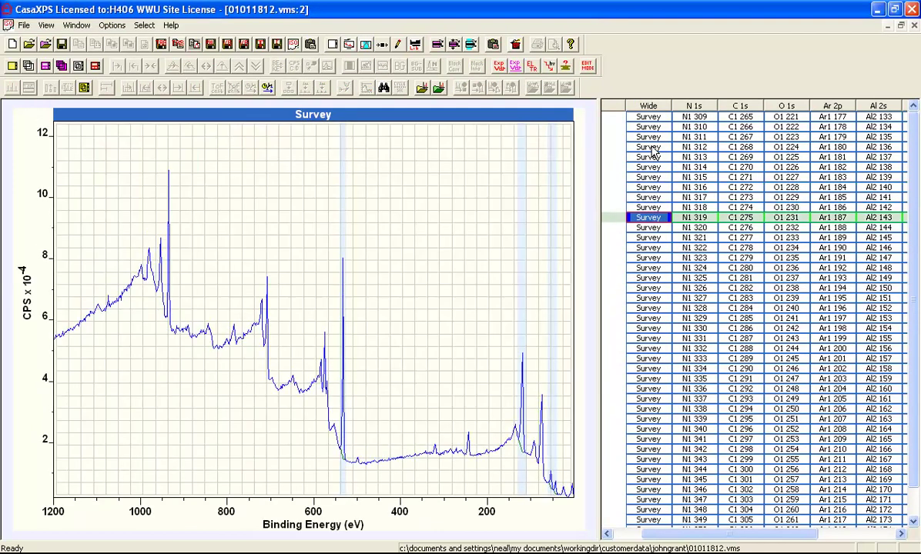
pyautogui.press('Down')
pyautogui.press('Down')
pyautogui.press('Down')
pyautogui.press('Down')
pyautogui.press('Down')
pyautogui.press('Down')
pyautogui.press('Down')
pyautogui.press('Down')
pyautogui.press('Down')
pyautogui.press('Down')
pyautogui.press('Down')
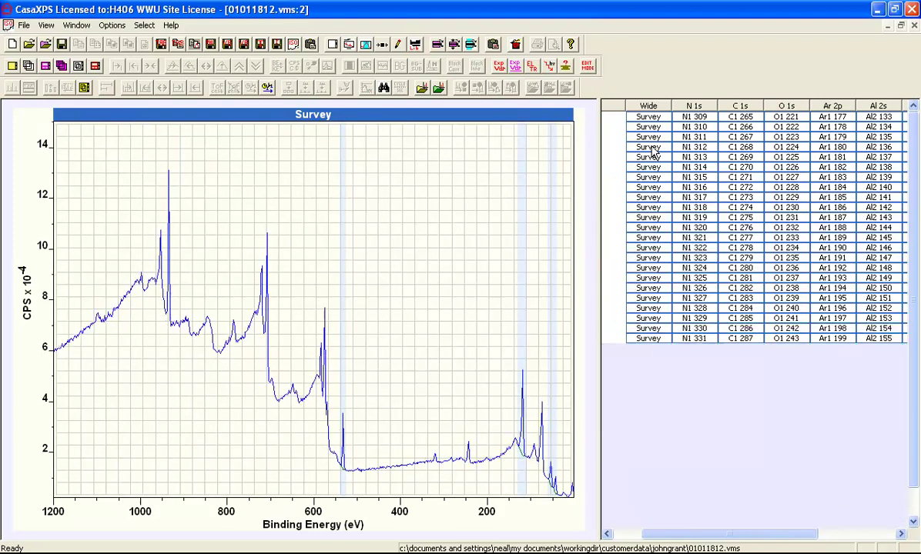
pyautogui.press('Down')
pyautogui.press('Down')
pyautogui.press('Down')
pyautogui.press('Down')
pyautogui.press('Down')
pyautogui.press('Down')
pyautogui.press('Down')
pyautogui.press('Down')
pyautogui.press('Down')
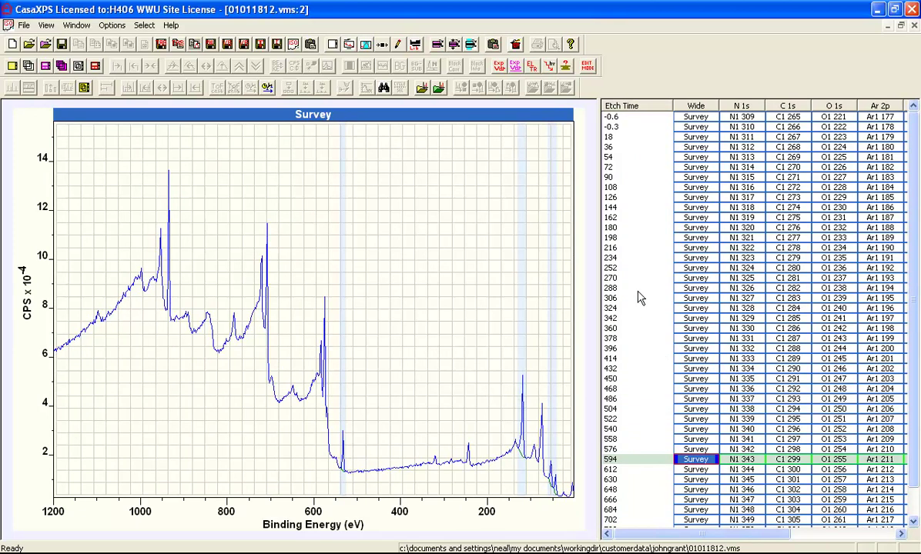
# Step: Display Al2 149 and propagate its Regions and Components with Auto Fit Comps to all blocks in the Al 2s column
pyautogui.click(616, 279)
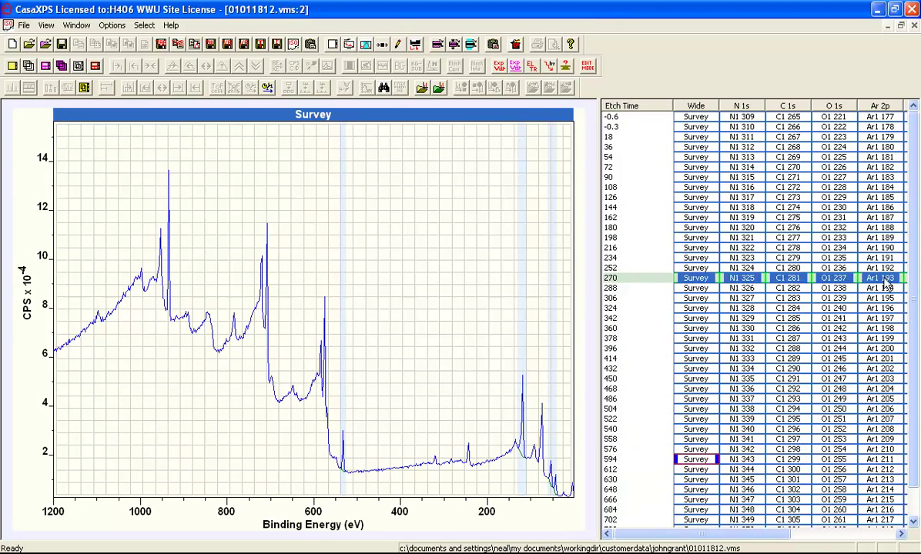
pyautogui.moveTo(741, 536); pyautogui.dragTo(798, 537)
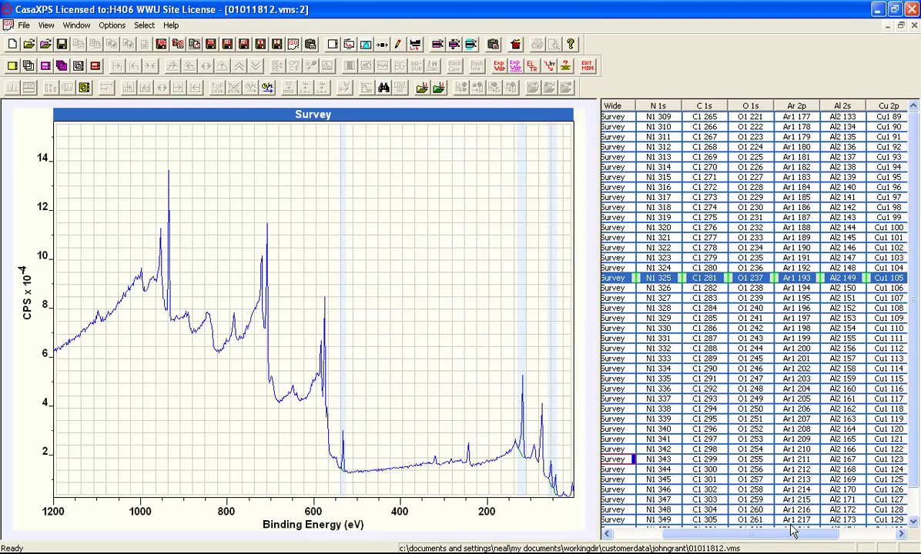
pyautogui.click(842, 279)
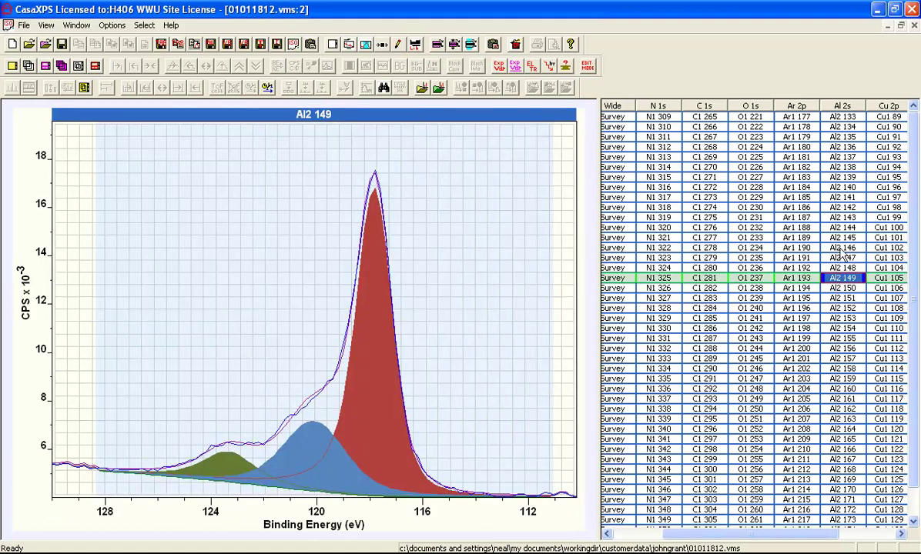
pyautogui.click(844, 251)
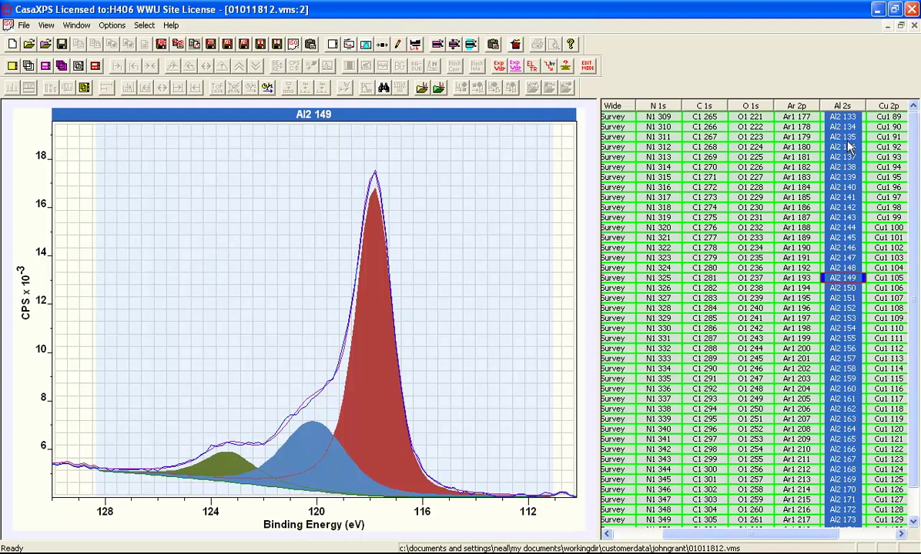
pyautogui.moveTo(847, 139)
pyautogui.mouseDown()
pyautogui.moveTo(365, 154)
pyautogui.moveTo(274, 195)
pyautogui.mouseUp()
pyautogui.click(312, 172)
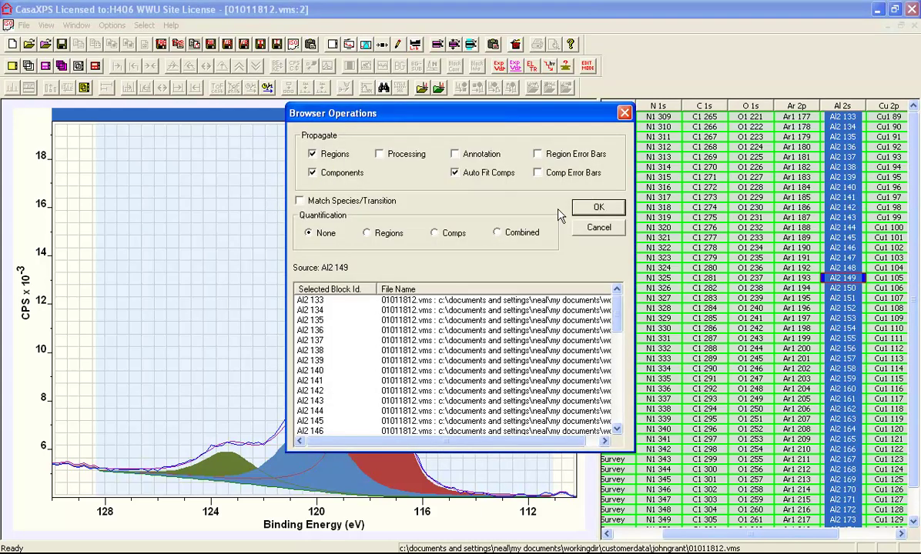
pyautogui.click(583, 211)
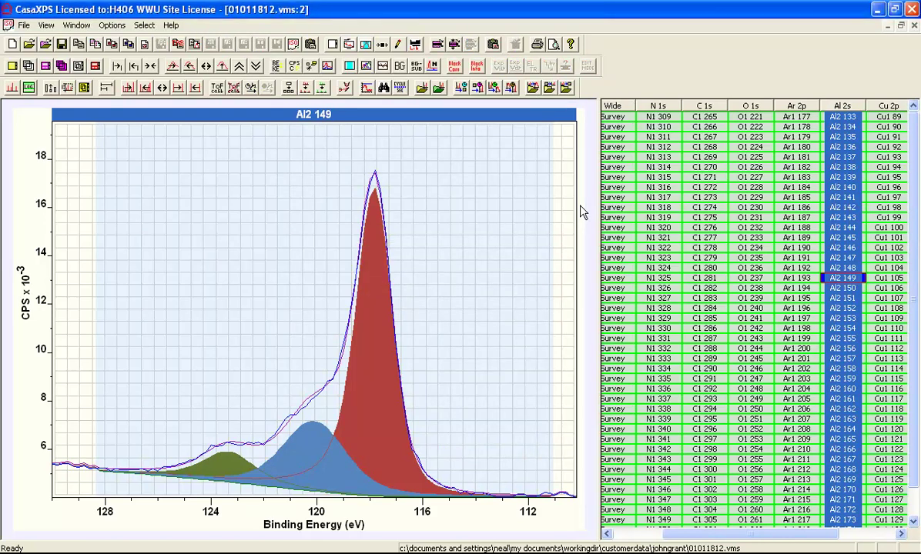
# Step: Examine the fitted components of the Al 2s blocks one by one from Al2 133 through Al2 160
pyautogui.click(843, 117)
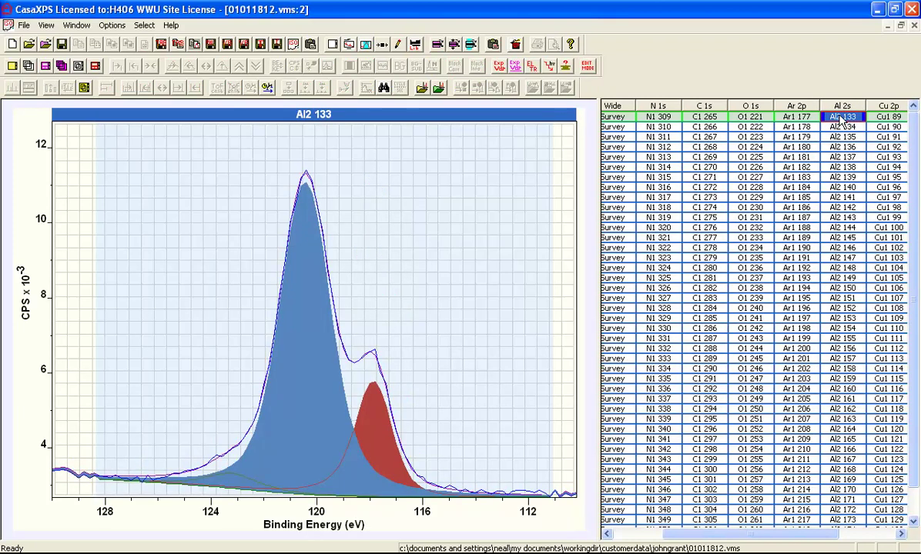
pyautogui.press('Down')
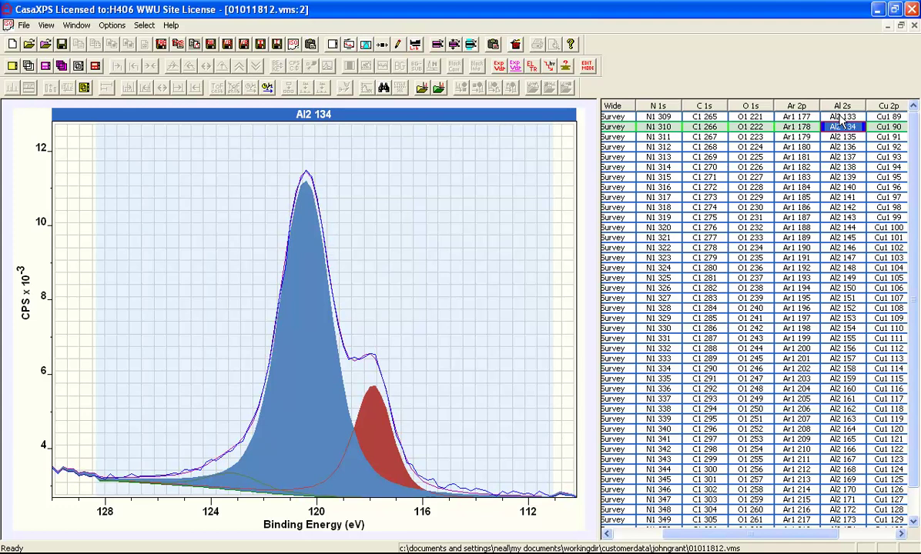
pyautogui.press('Up')
pyautogui.press('Down')
pyautogui.press('Down')
pyautogui.press('Down')
pyautogui.press('Down')
pyautogui.press('Down')
pyautogui.press('Down')
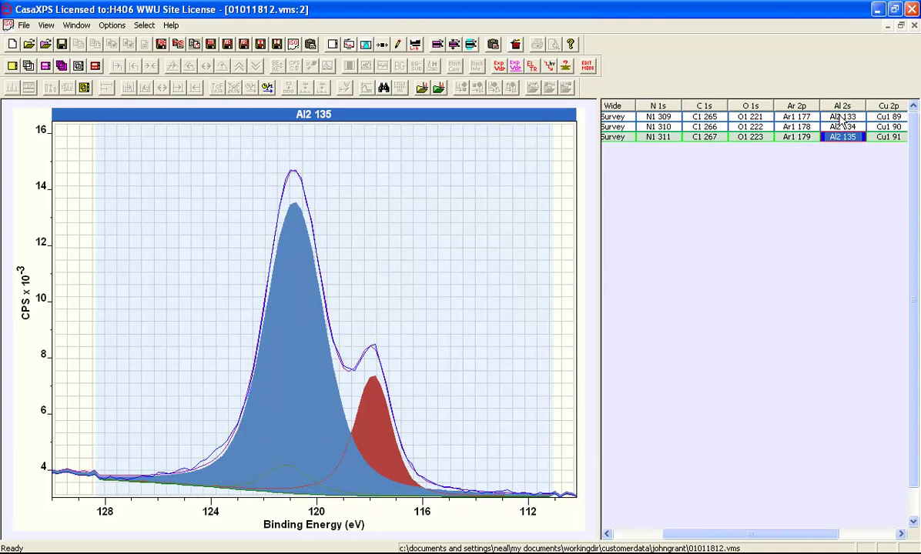
pyautogui.press('Down')
pyautogui.press('Down')
pyautogui.press('Down')
pyautogui.press('Down')
pyautogui.press('Down')
pyautogui.press('Down')
pyautogui.press('Down')
pyautogui.press('Down')
pyautogui.press('Down')
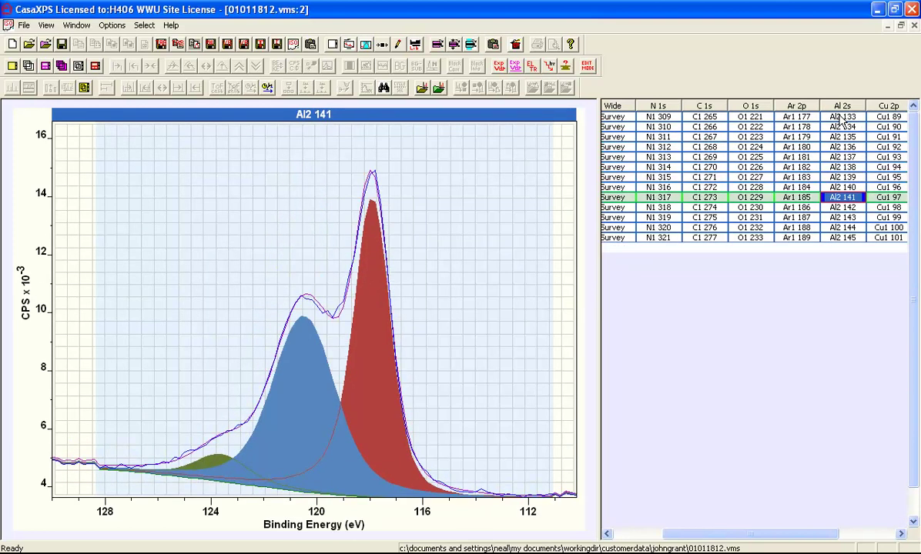
pyautogui.press('Down')
pyautogui.press('Down')
pyautogui.press('Down')
pyautogui.press('Down')
pyautogui.press('Down')
pyautogui.press('Down')
pyautogui.press('Down')
pyautogui.press('Down')
pyautogui.press('Down')
pyautogui.press('Down')
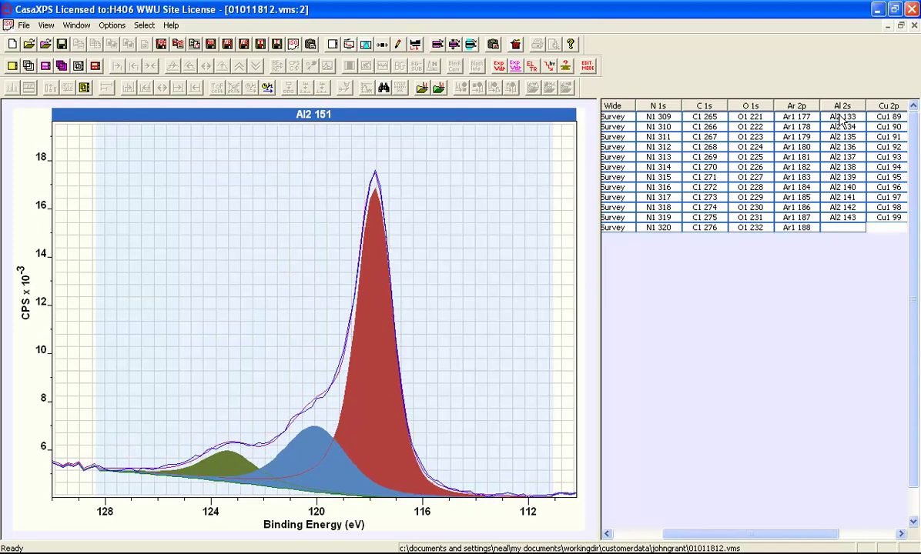
pyautogui.press('Down')
pyautogui.press('Down')
pyautogui.press('Down')
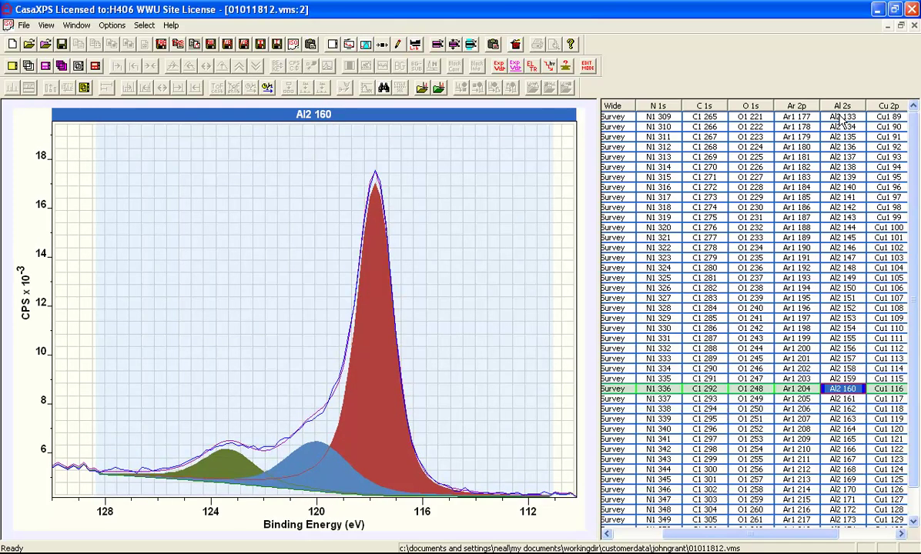
# Step: Review the Al 2s peak fits in reverse order from Al2 160 back to Al2 137
pyautogui.press('Up')
pyautogui.press('Up')
pyautogui.press('Up')
pyautogui.press('Up')
pyautogui.press('Up')
pyautogui.press('Up')
pyautogui.press('Up')
pyautogui.press('Up')
pyautogui.press('Up')
pyautogui.press('Up')
pyautogui.press('Up')
pyautogui.press('Up')
pyautogui.press('Up')
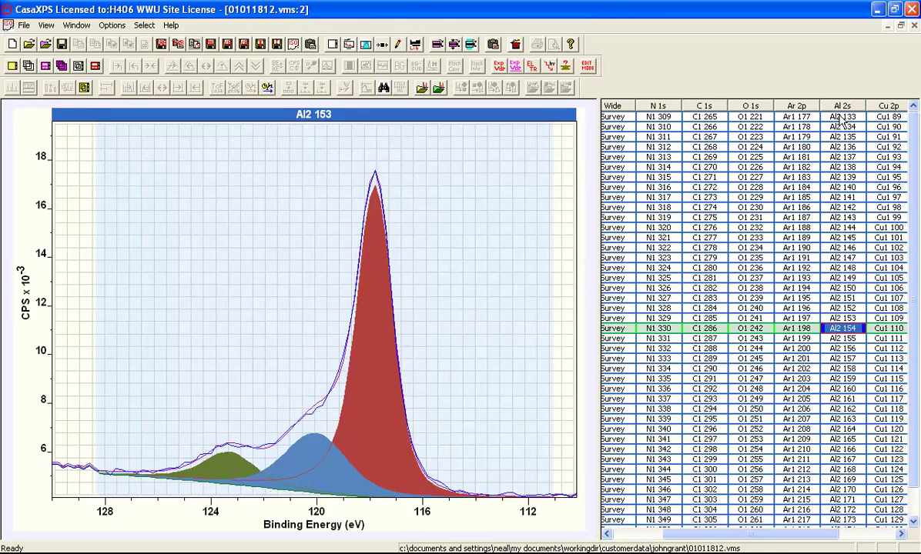
pyautogui.press('Up')
pyautogui.press('Up')
pyautogui.press('Up')
pyautogui.press('Up')
pyautogui.press('Up')
pyautogui.press('Up')
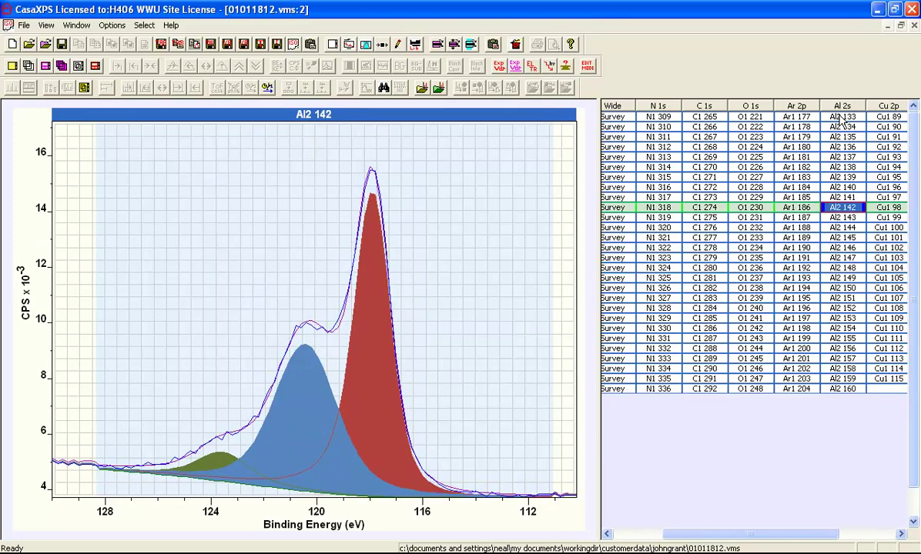
pyautogui.press('Up')
pyautogui.press('Up')
pyautogui.press('Up')
pyautogui.press('Up')
pyautogui.press('Up')
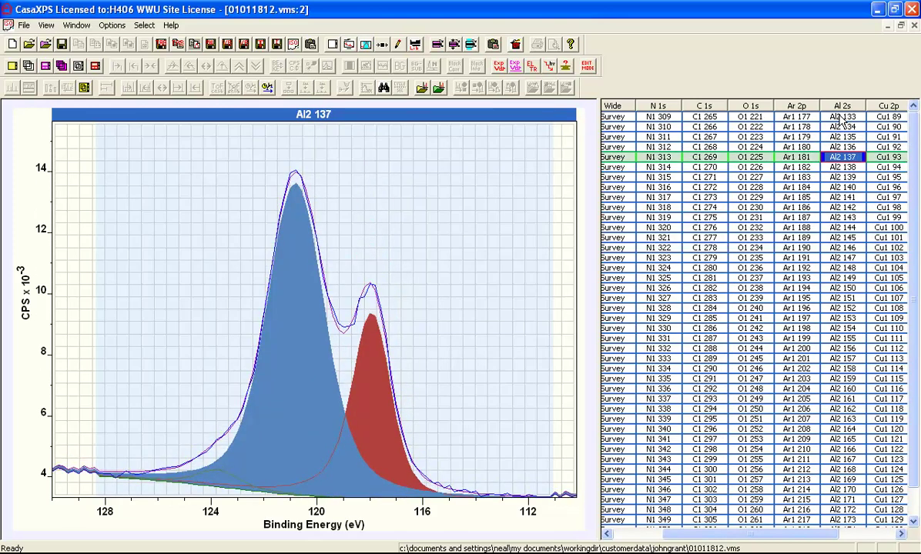
pyautogui.press('Up')
pyautogui.press('Down')
# Step: Propagate the Regions and Components of Al2 137 with Auto Fit Comps to blocks Al2 133 through Al2 139
pyautogui.moveTo(843, 119); pyautogui.dragTo(781, 166)
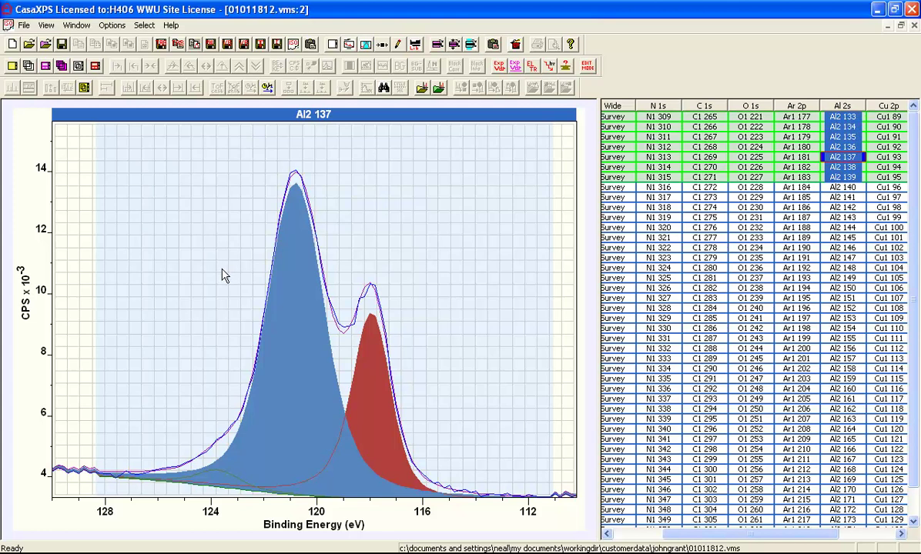
pyautogui.hotkey('ctrl', 'c')
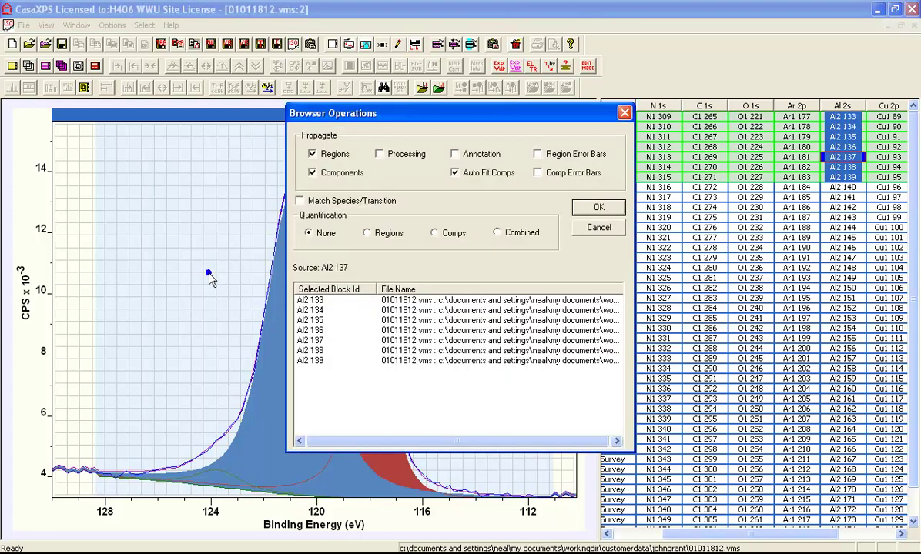
pyautogui.click(601, 208)
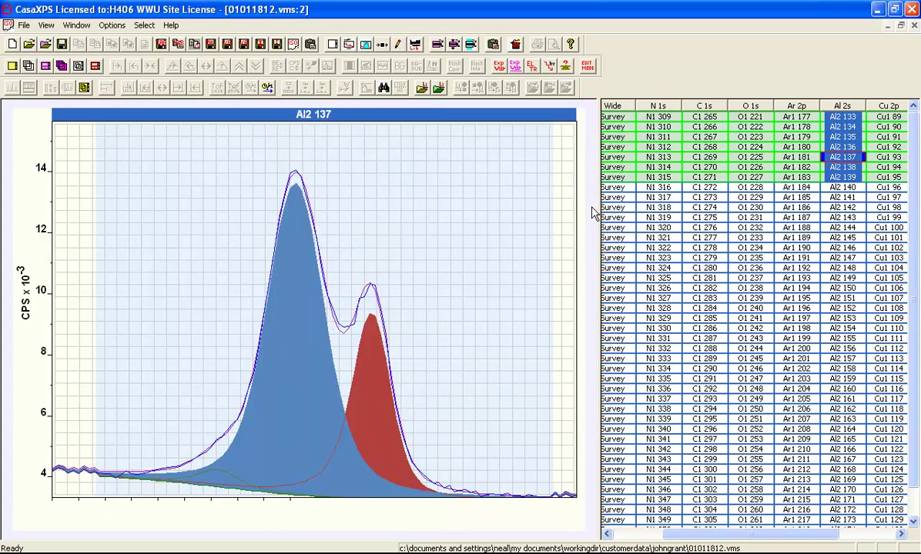
# Step: Examine the refitted peaks from Al2 133 through Al2 144, and return to Al2 137
pyautogui.click(835, 116)
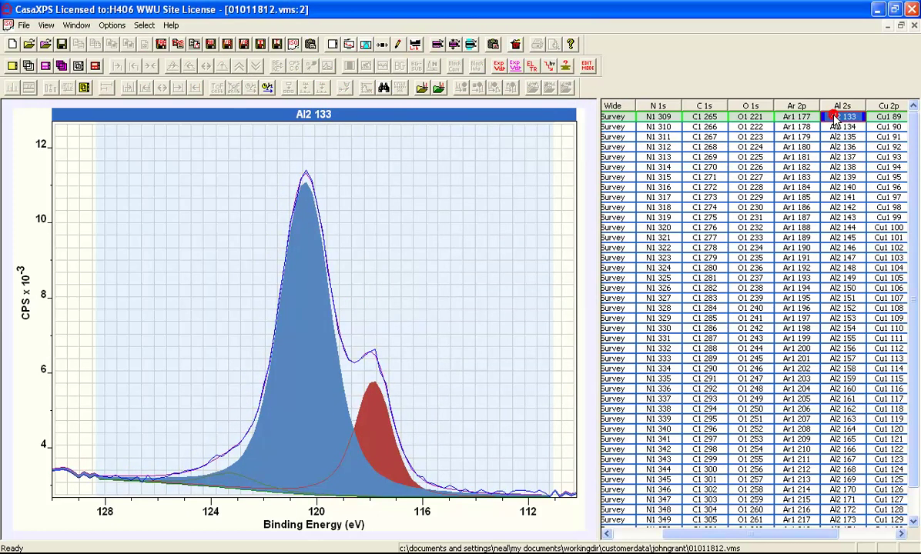
pyautogui.press('Down')
pyautogui.press('Down')
pyautogui.press('Down')
pyautogui.press('Down')
pyautogui.press('Down')
pyautogui.press('Down')
pyautogui.press('Down')
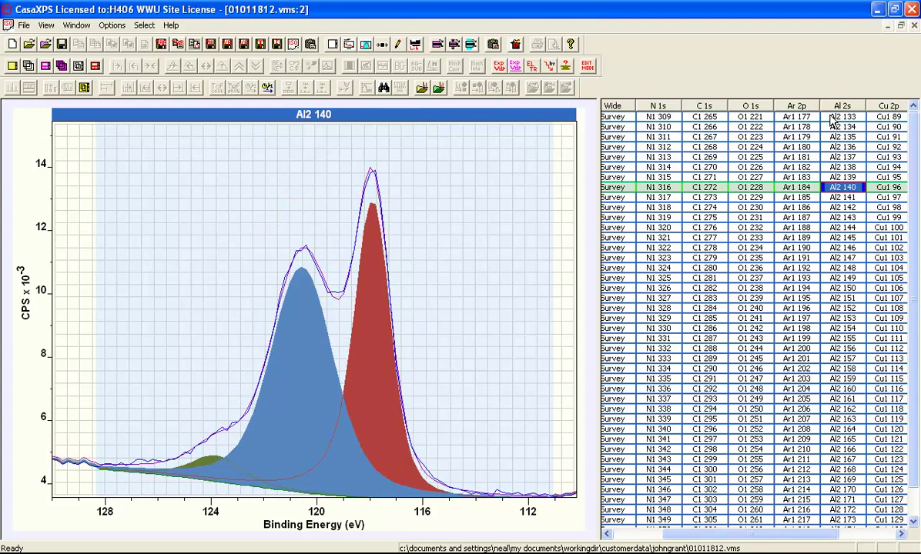
pyautogui.press('Down')
pyautogui.press('Down')
pyautogui.press('Down')
pyautogui.press('Down')
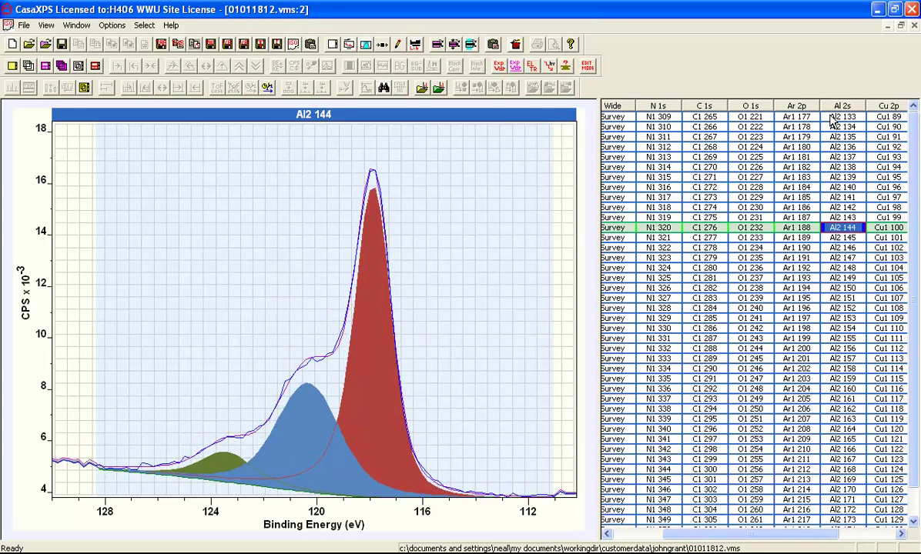
pyautogui.press('Up')
pyautogui.press('Up')
pyautogui.press('Up')
pyautogui.press('Up')
pyautogui.press('Up')
pyautogui.press('Up')
pyautogui.press('Up')
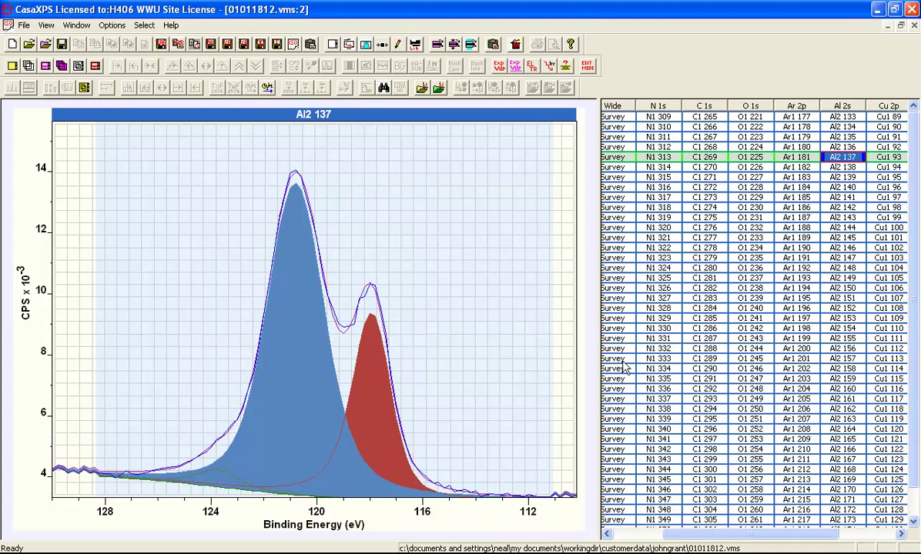
# Step: Select all Wide and Al 2s blocks and update the tagged regions' RSFs with the effective RSF from the components
pyautogui.click(614, 108)
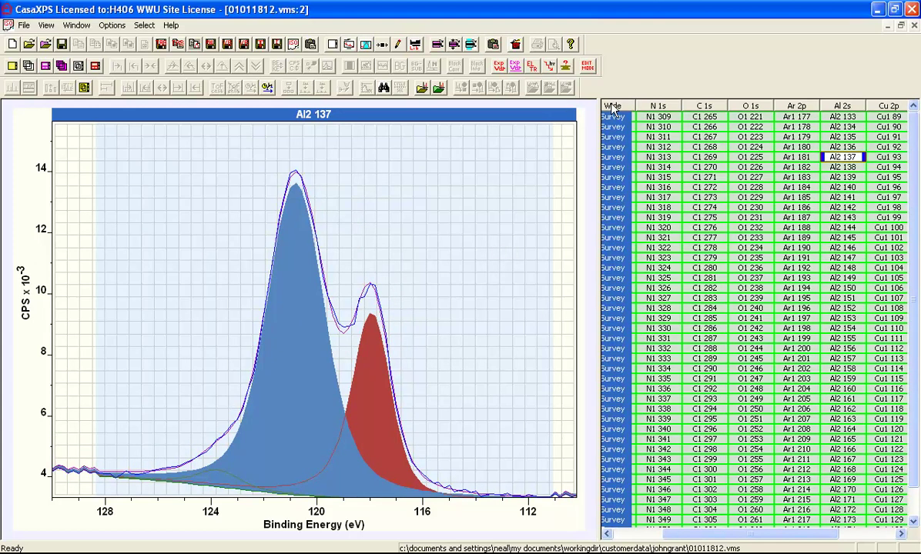
pyautogui.click(841, 105)
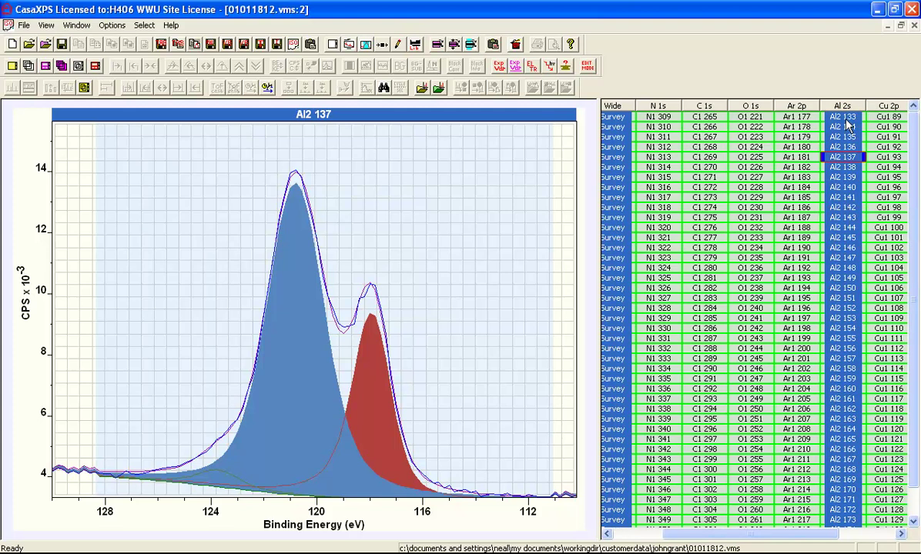
pyautogui.click(349, 44)
pyautogui.click(483, 108)
pyautogui.moveTo(433, 92); pyautogui.dragTo(461, 93)
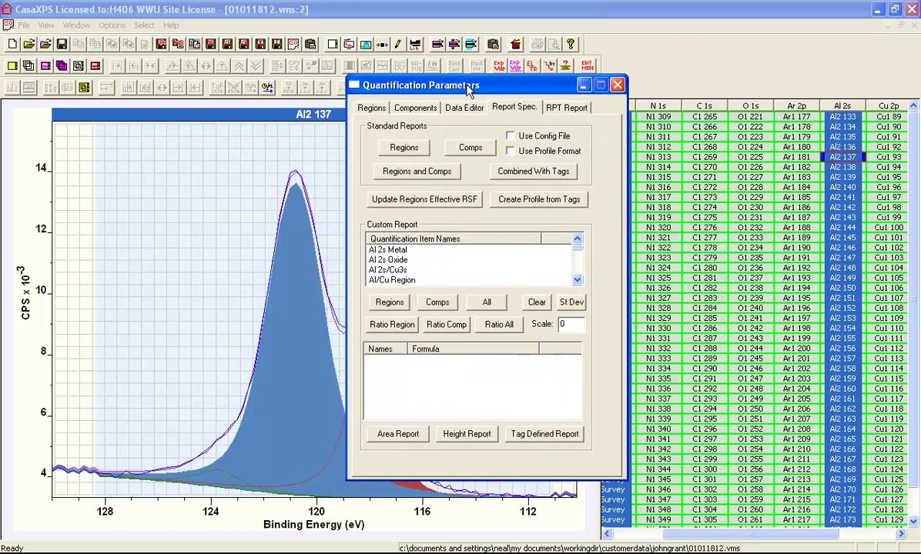
pyautogui.click(397, 202)
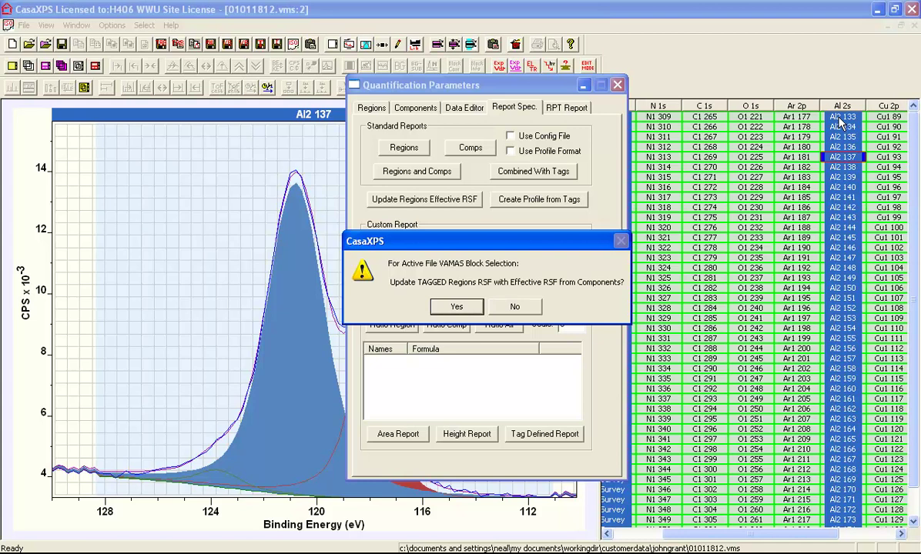
pyautogui.click(448, 307)
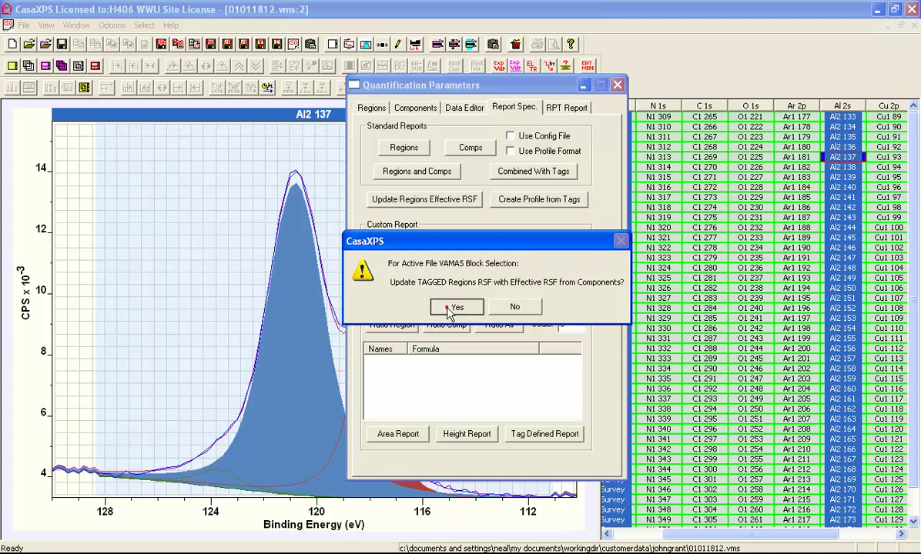
# Step: Display the first survey block's regions and inspect the R.S.F. of its Al 2s/Cu3s region
pyautogui.moveTo(523, 86); pyautogui.dragTo(460, 91)
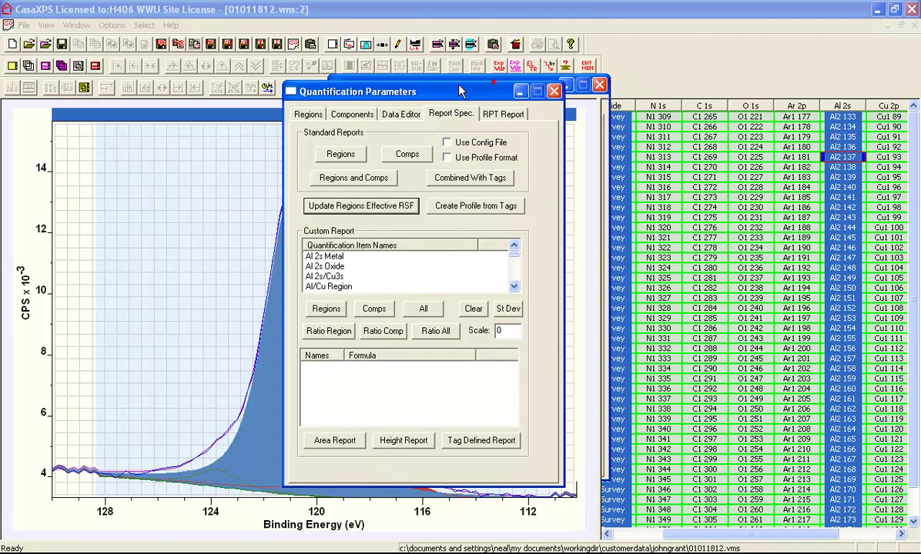
pyautogui.click(267, 116)
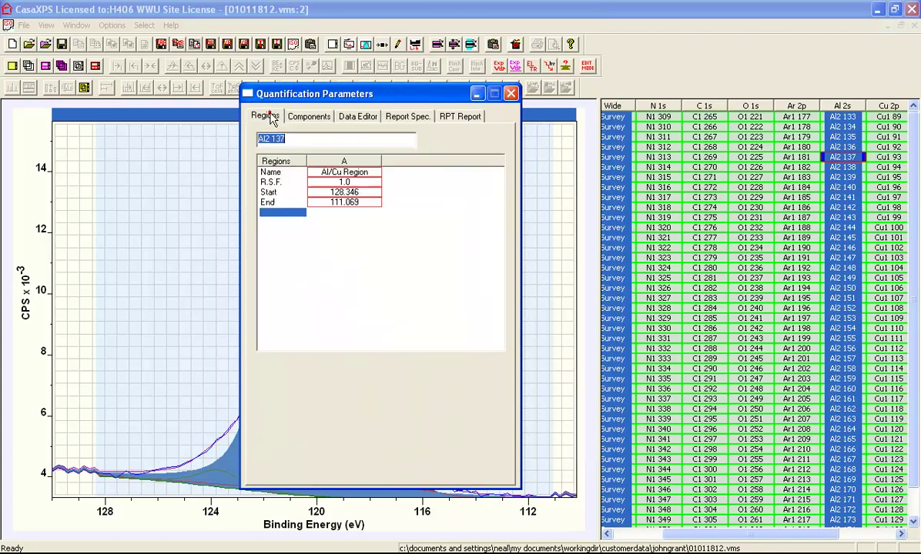
pyautogui.click(606, 117)
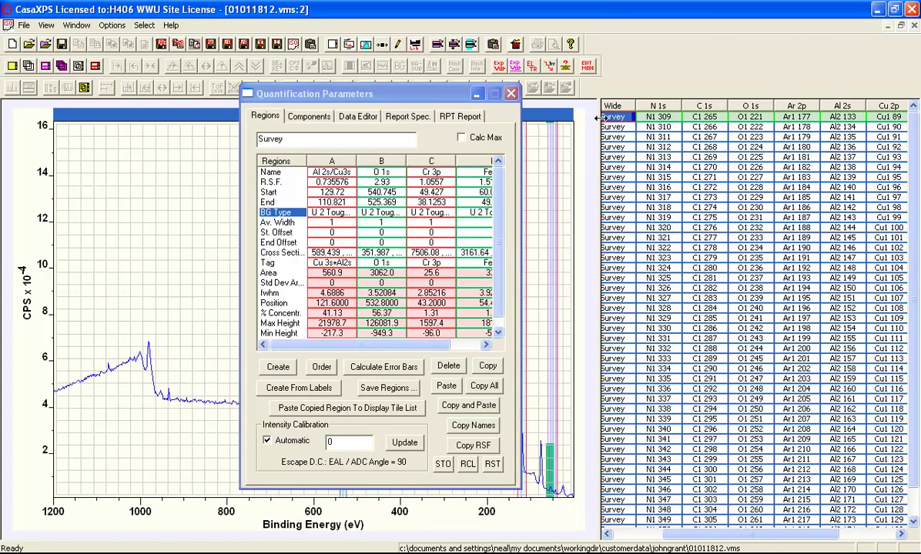
pyautogui.click(323, 182)
pyautogui.click(330, 181)
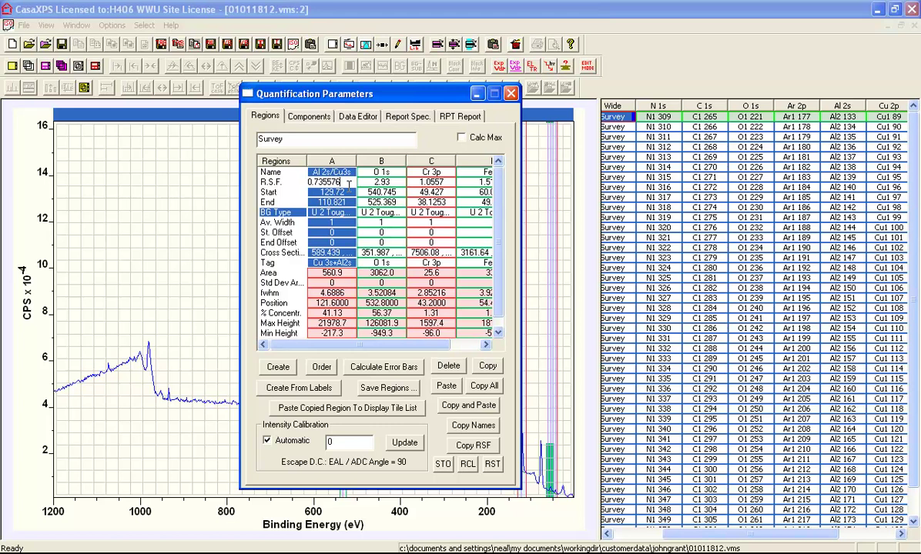
# Step: Inspect the Al 2s/Cu3s region's R.S.F. for the survey in the N1 337 row, and display the fitted Al2 161 spectrum
pyautogui.click(411, 17)
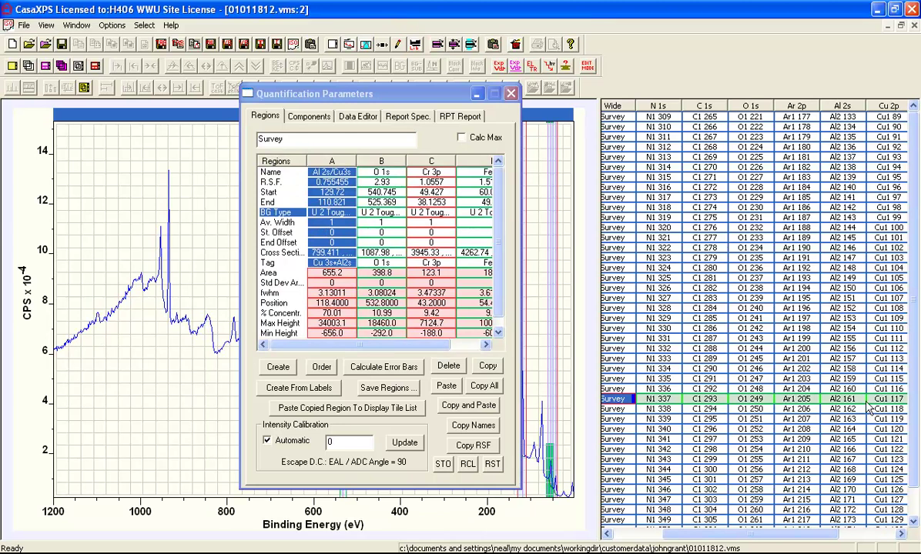
pyautogui.click(844, 402)
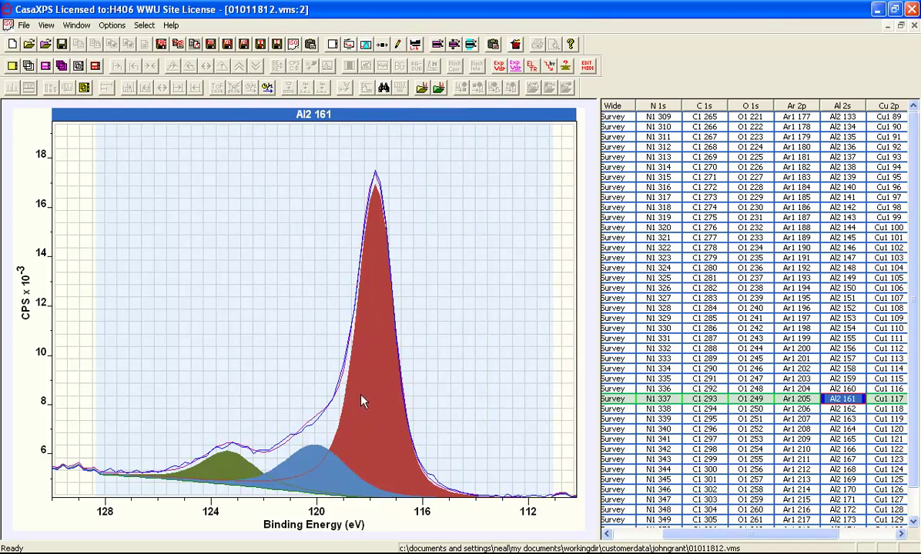
# Step: Select all Wide and Al 2s blocks and create a depth profile from the tagged regions and components
pyautogui.click(612, 105)
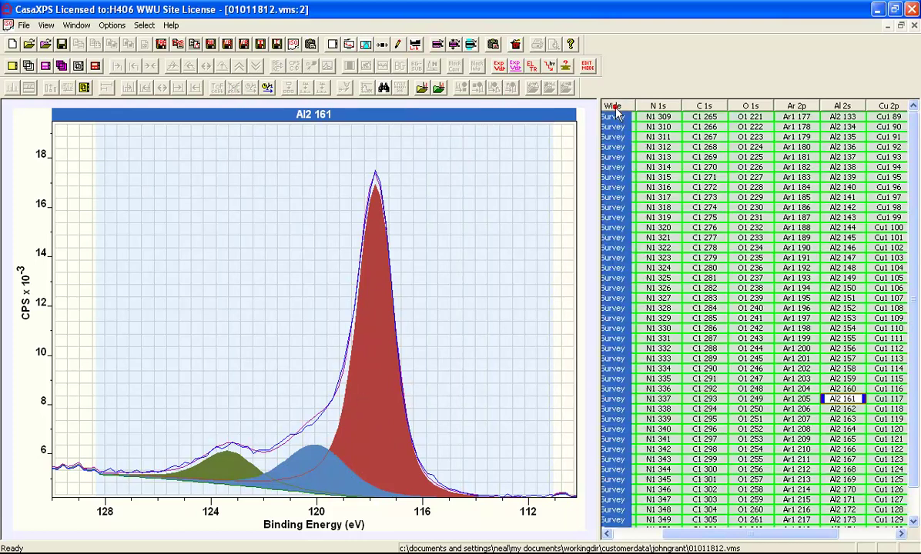
pyautogui.click(842, 105)
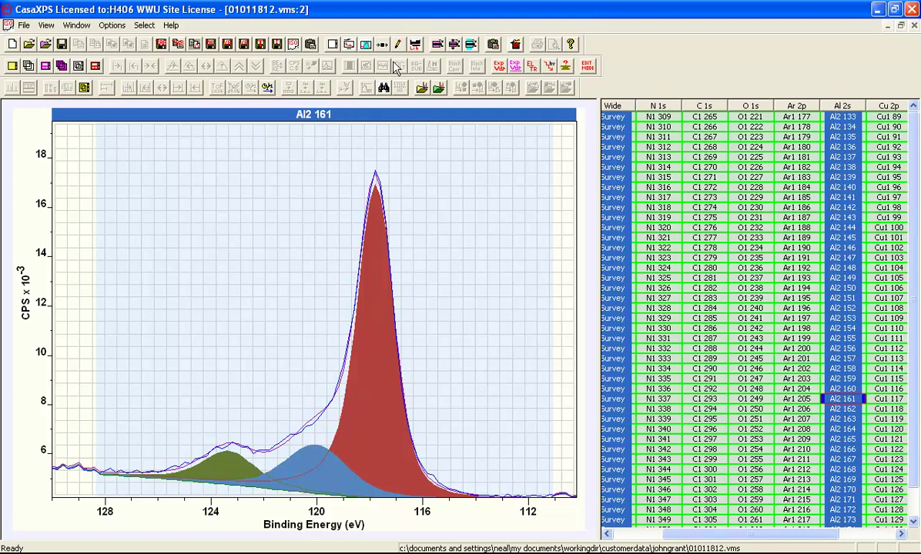
pyautogui.click(365, 44)
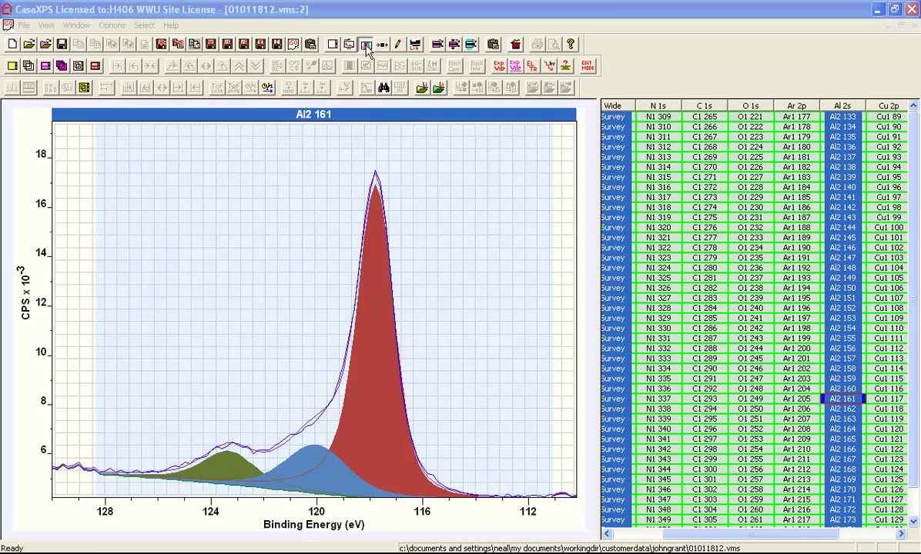
pyautogui.moveTo(414, 93); pyautogui.dragTo(636, 127)
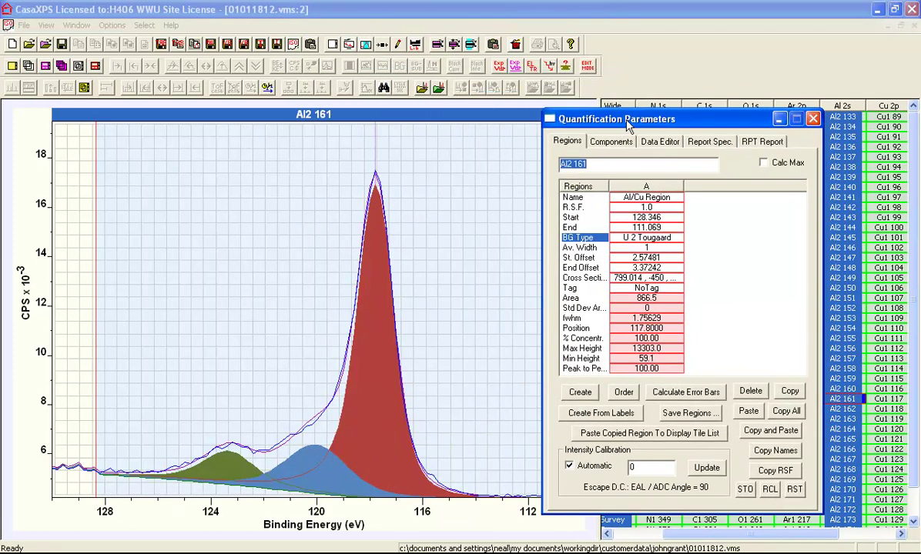
pyautogui.click(707, 142)
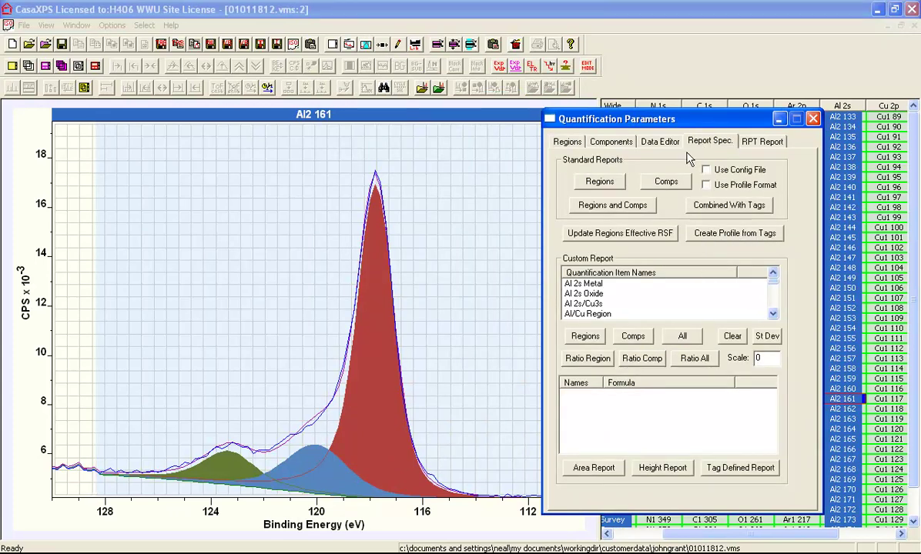
pyautogui.moveTo(656, 123); pyautogui.dragTo(388, 123)
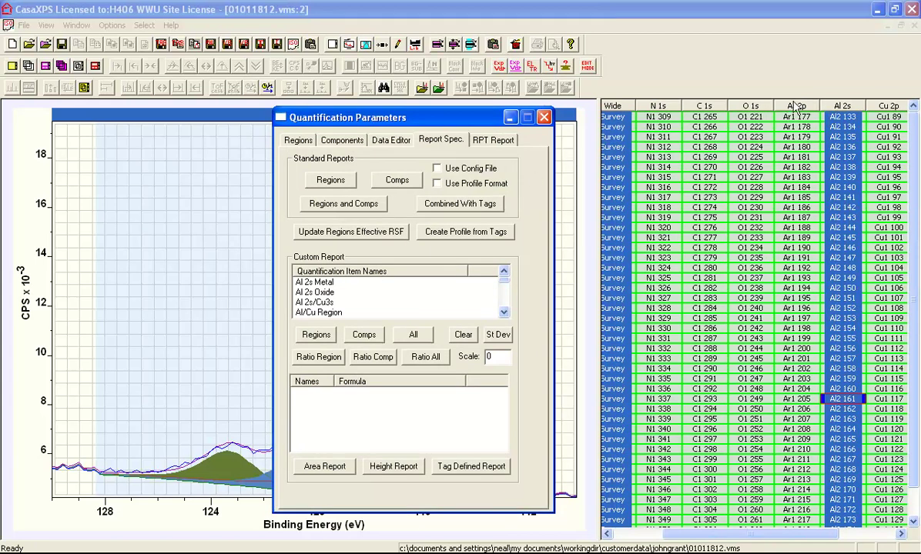
pyautogui.click(456, 238)
pyautogui.click(456, 239)
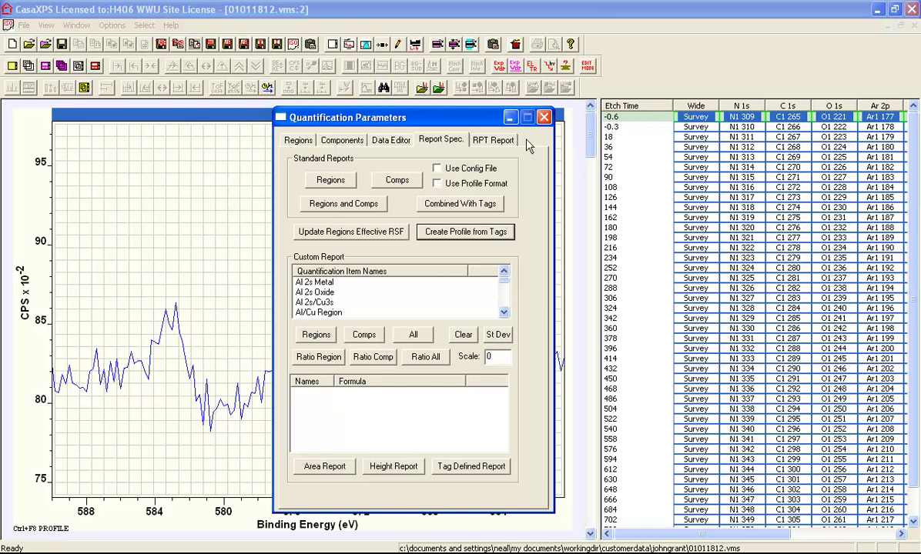
pyautogui.click(542, 117)
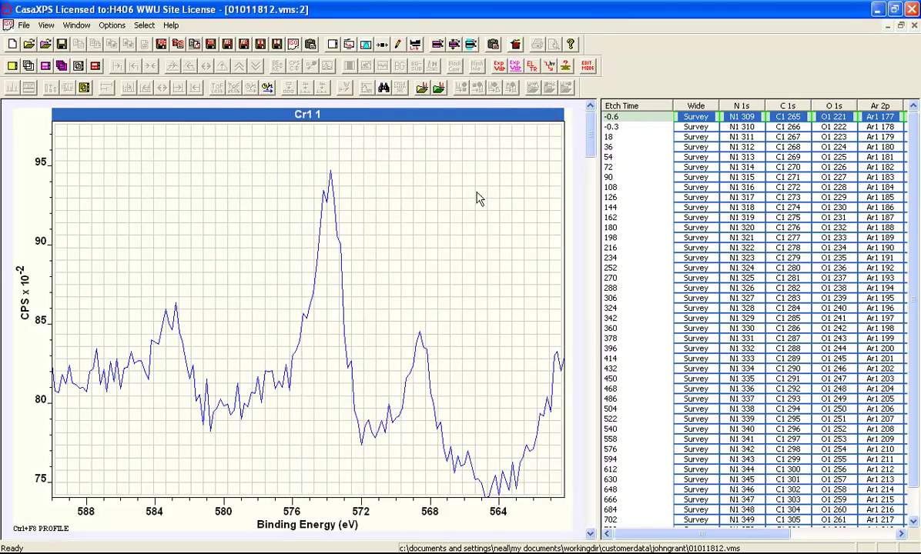
# Step: View individual spectra in the profile file, including the survey at etch time 180 and the C 1s block C1 274
pyautogui.click(697, 229)
pyautogui.click(735, 238)
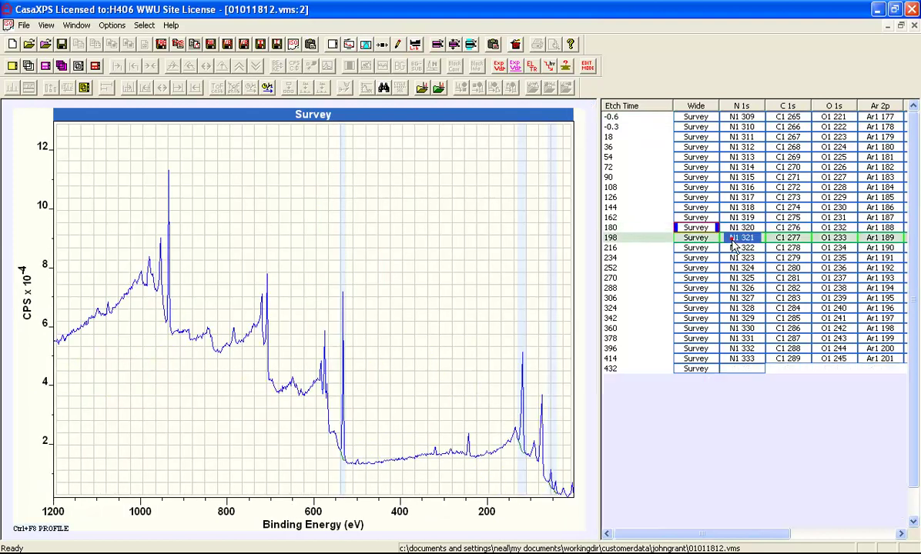
pyautogui.click(792, 228)
pyautogui.click(796, 209)
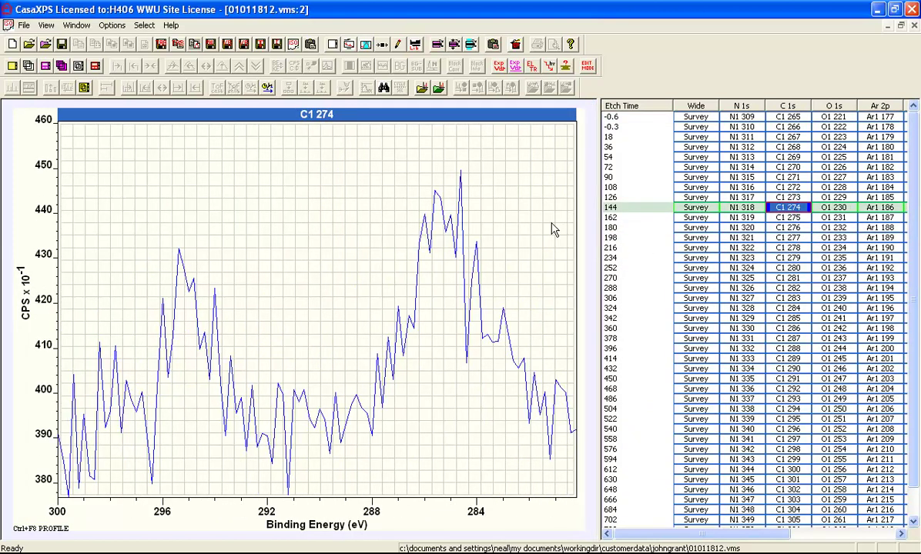
# Step: Switch from spectra to the generated profile and overlay its traces without the combined Al 2s/Cu3s trace
pyautogui.hotkey('ctrl', 'F8')
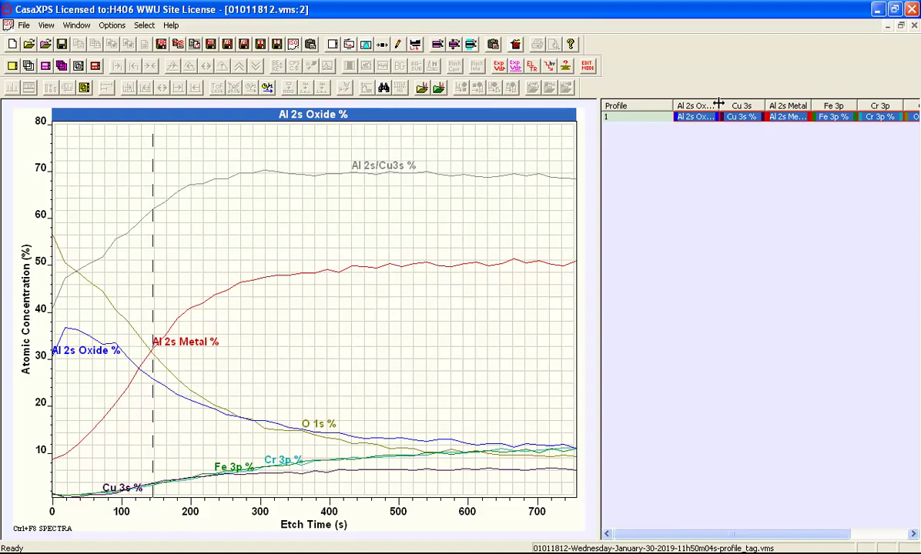
pyautogui.hscroll(3, 876, 295)
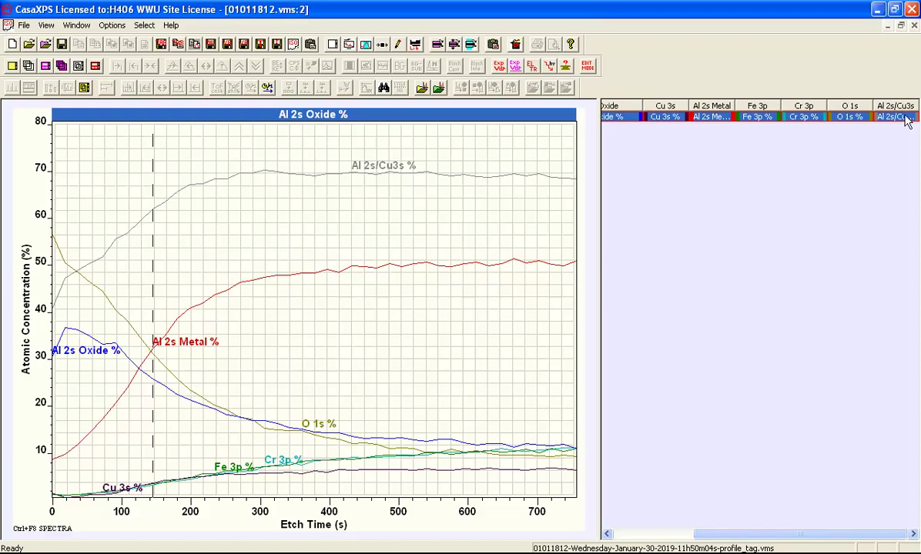
pyautogui.click(894, 117)
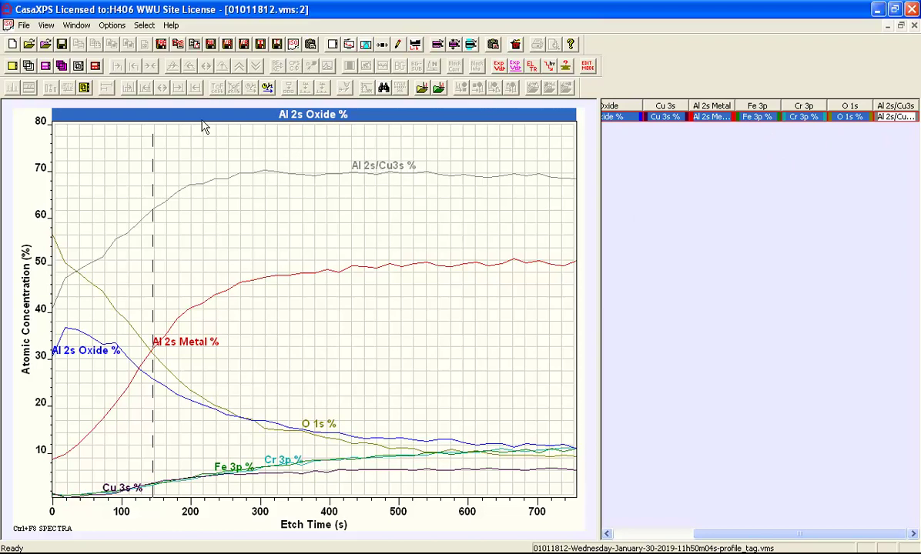
pyautogui.click(28, 65)
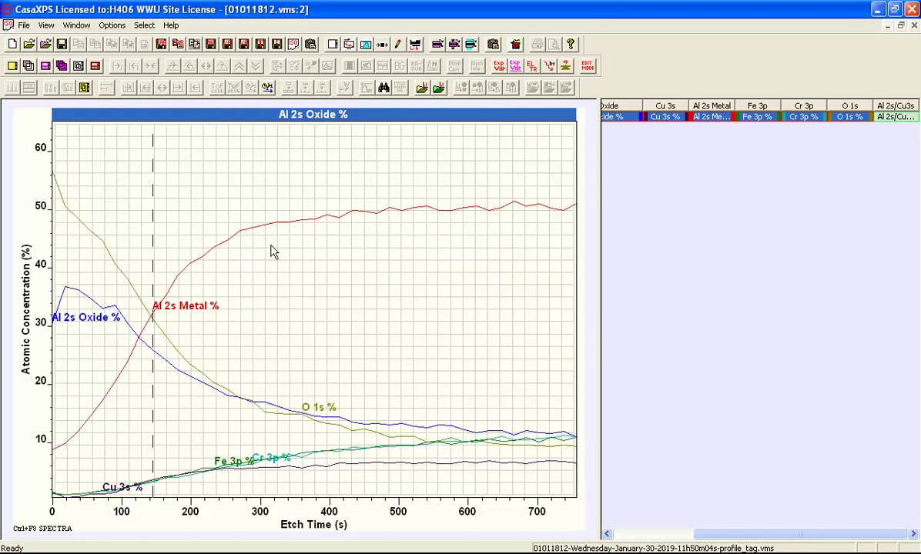